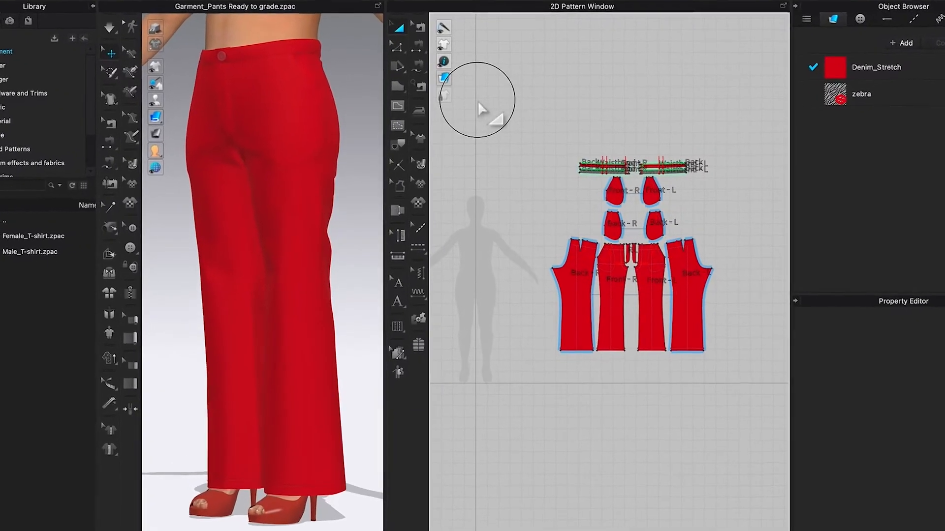
Select all the pants pattern pieces in the 2D pattern window
{"action": "left_click_drag", "start_coordinate": [495, 87], "coordinate": [738, 369]}
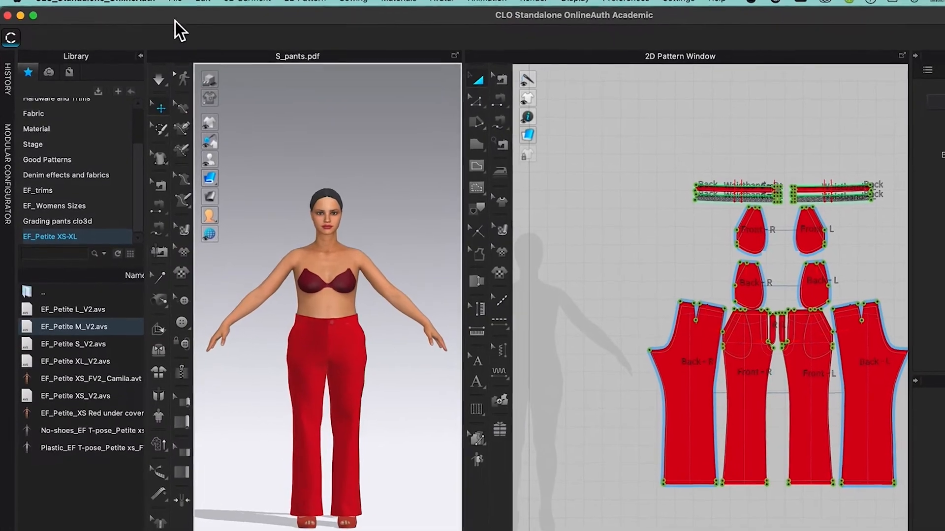
{"action": "left_click", "coordinate": [175, 1]}
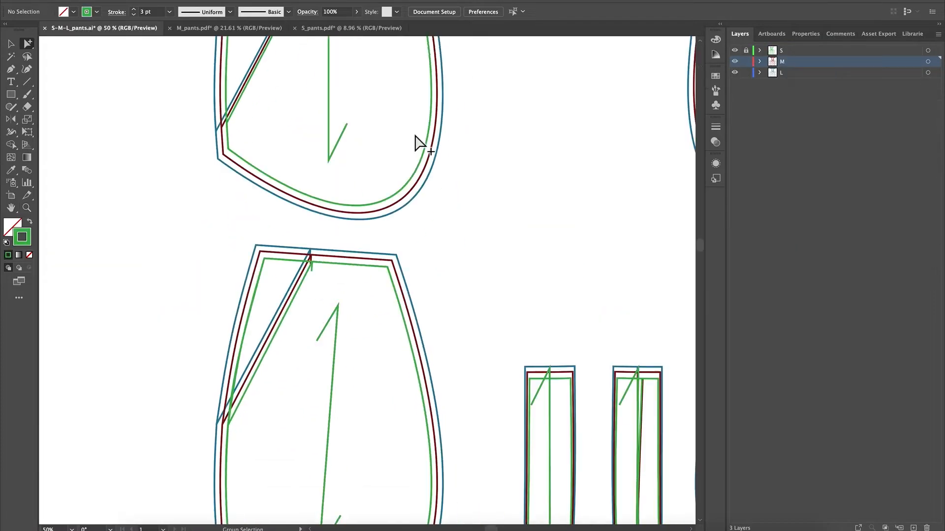
{"action": "scroll", "coordinate": [415, 143], "scroll_direction": "down", "scroll_amount": 5}
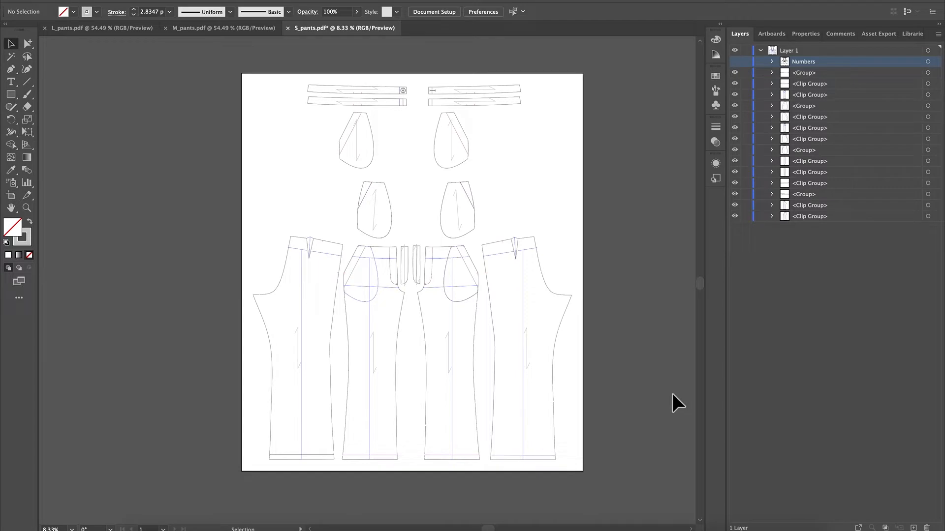
Give all the pattern lines in S_pants.pdf a green stroke with a weight of 3 pt
{"action": "left_click", "coordinate": [28, 43]}
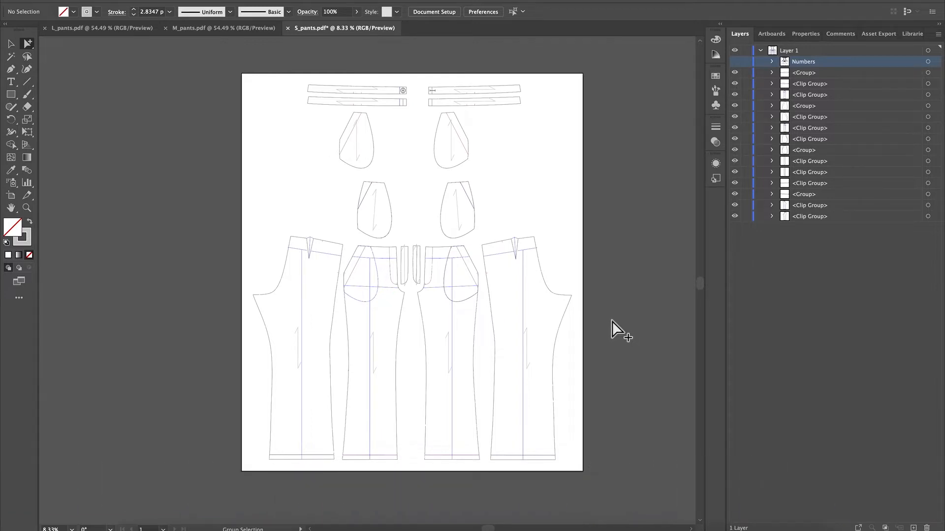
{"action": "key", "text": "ctrl+a"}
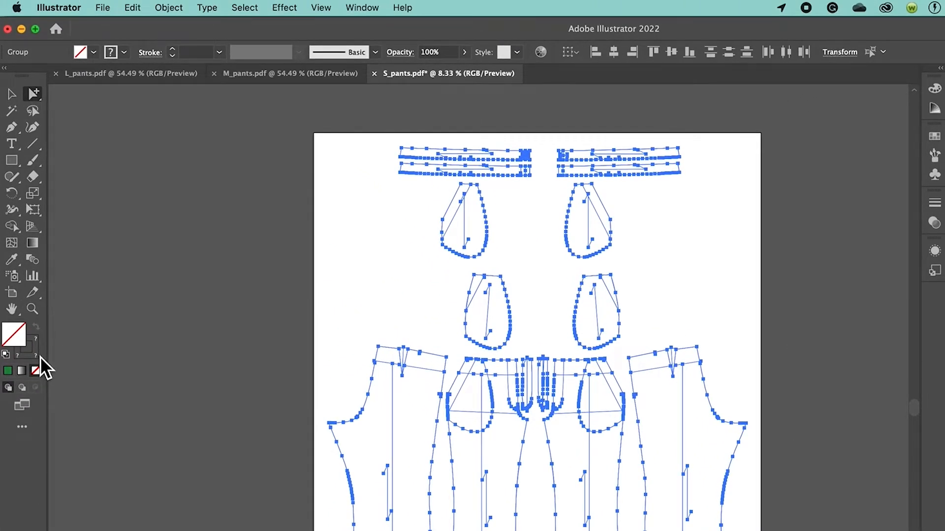
{"action": "left_click", "coordinate": [38, 354]}
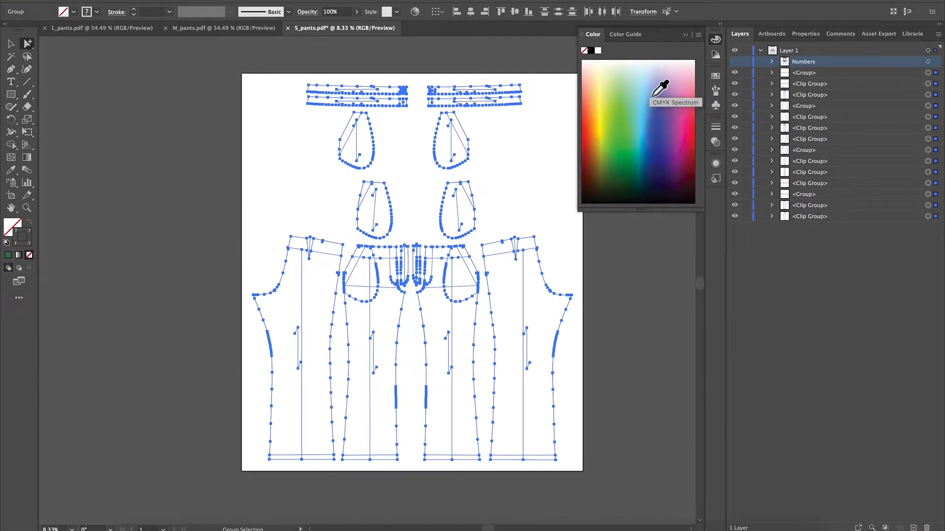
{"action": "left_click", "coordinate": [626, 143]}
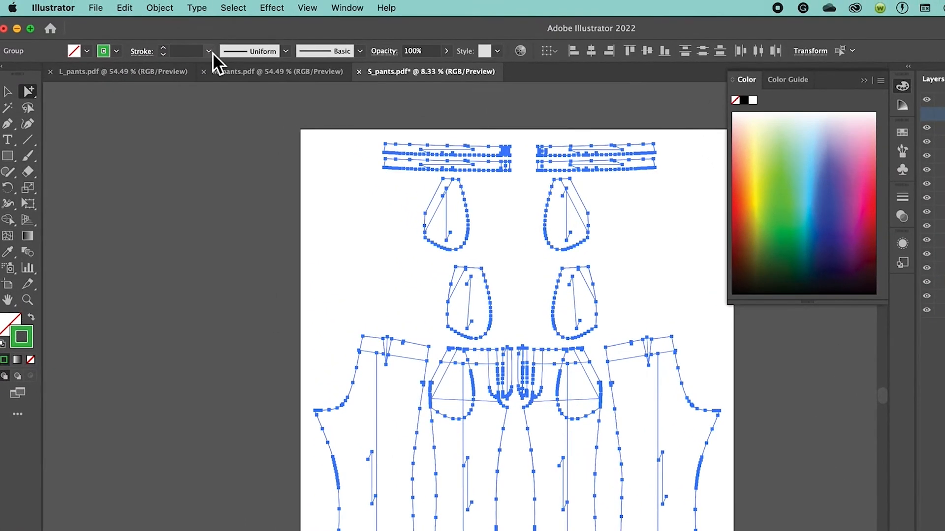
{"action": "left_click", "coordinate": [169, 12]}
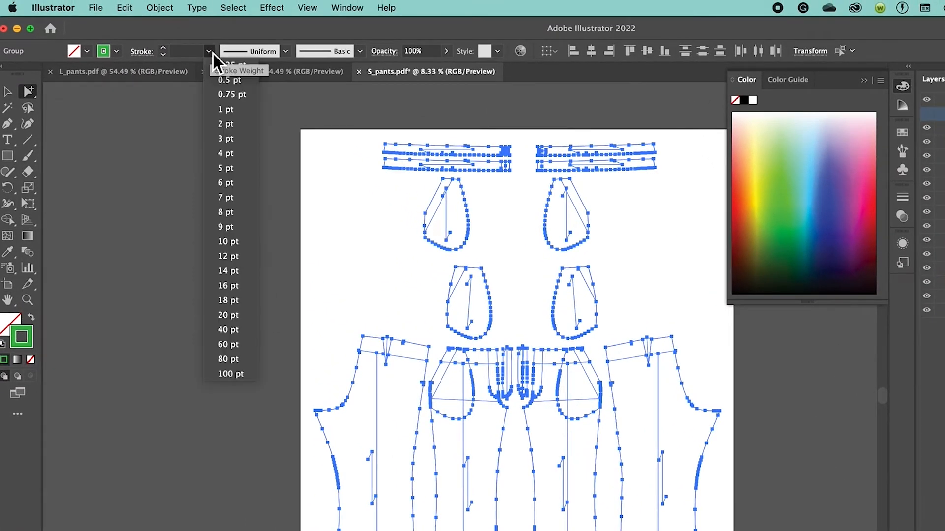
{"action": "left_click", "coordinate": [244, 143]}
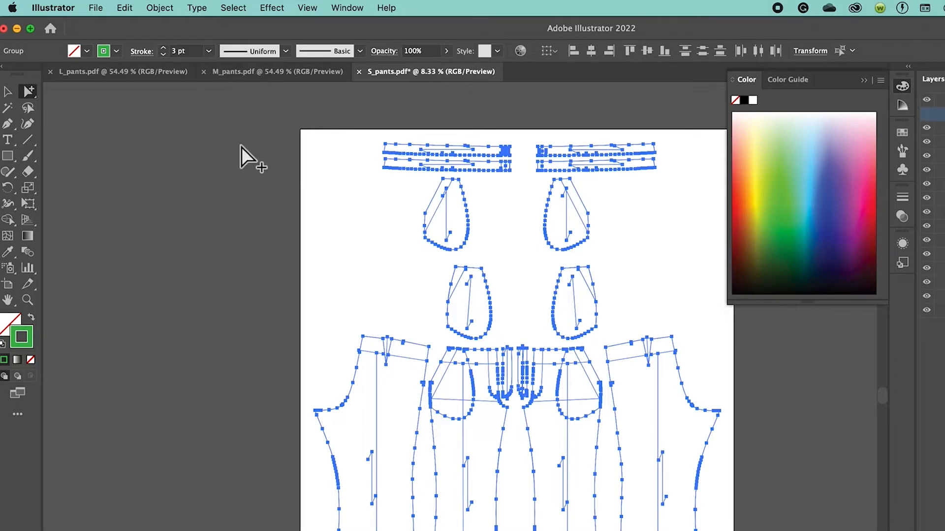
{"action": "left_click", "coordinate": [142, 186]}
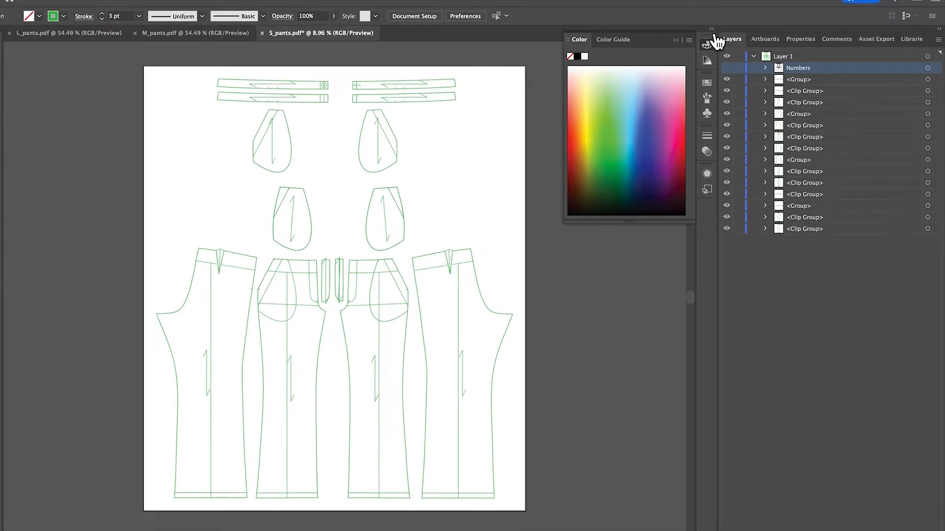
Collapse Layer 1 of the S pants file and rename it S
{"action": "left_click", "coordinate": [676, 40]}
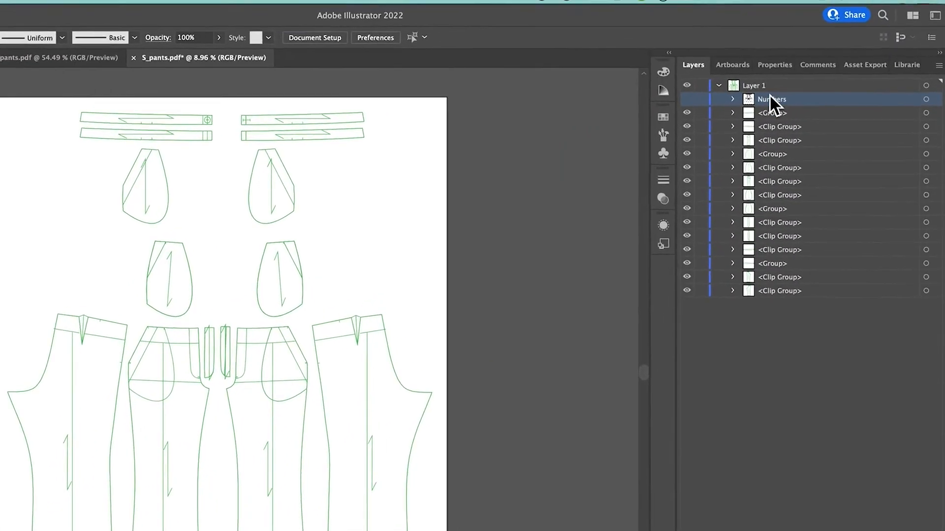
{"action": "left_click", "coordinate": [689, 112]}
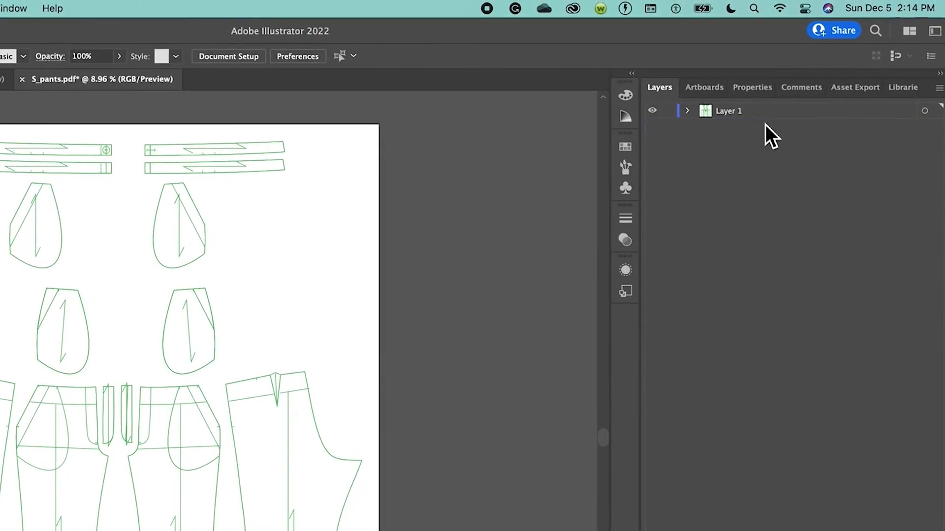
{"action": "double_click", "coordinate": [737, 115]}
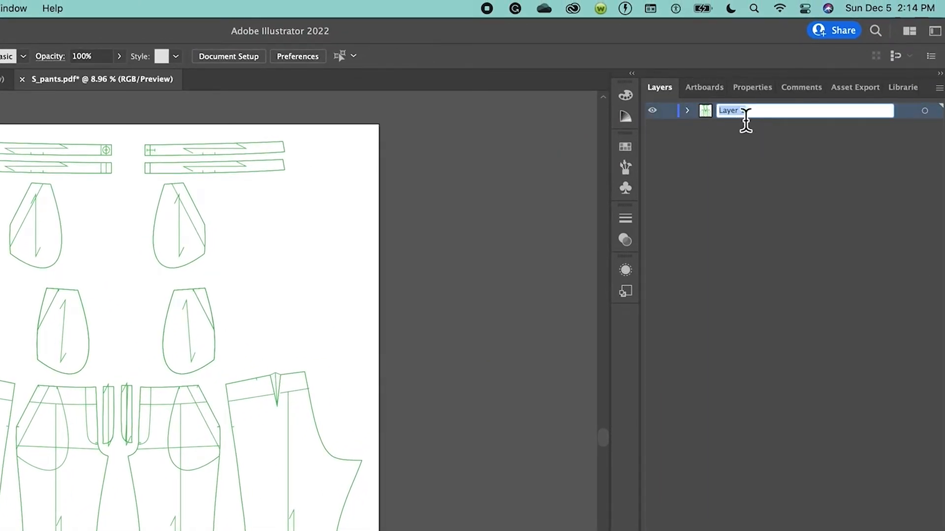
{"action": "type", "text": "S"}
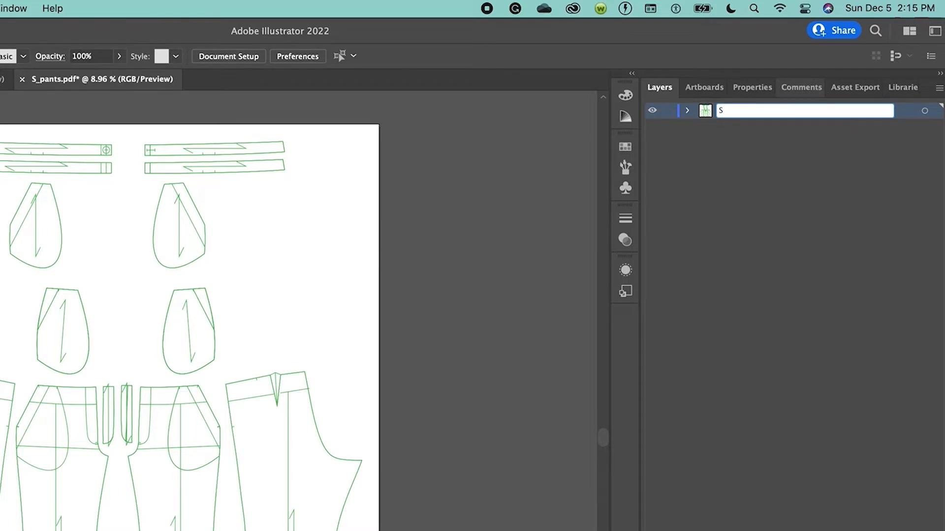
{"action": "key", "text": "Return"}
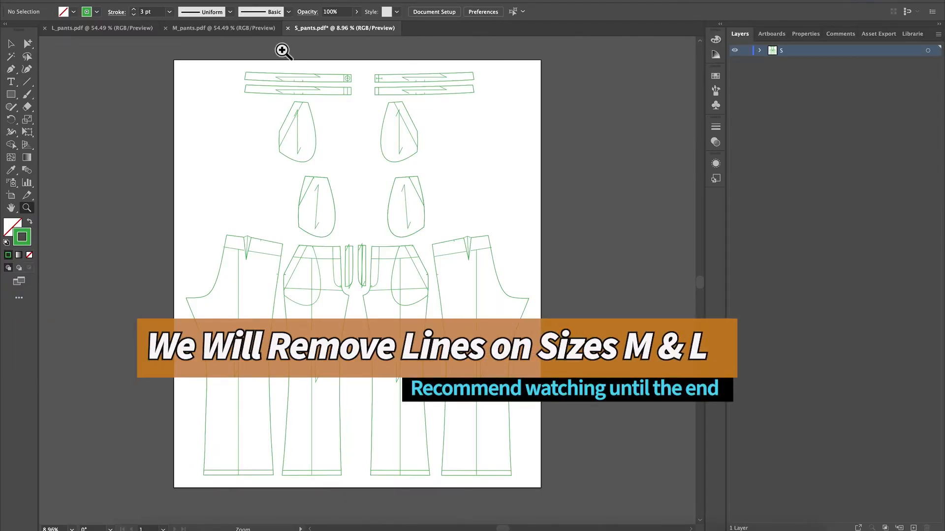
Switch to M_pants.pdf, expand Layer 1 and lock all of its clip groups
{"action": "left_click", "coordinate": [226, 30]}
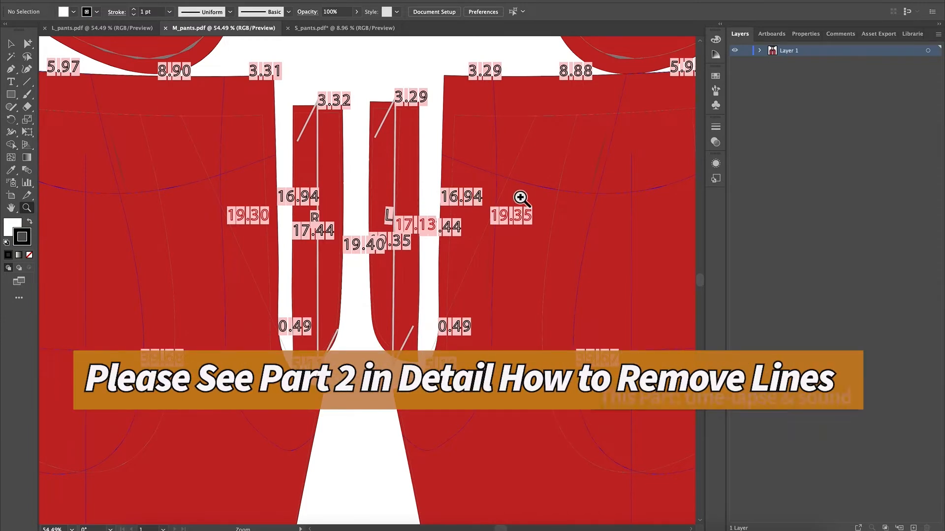
{"action": "scroll", "coordinate": [520, 197], "scroll_direction": "up", "scroll_amount": 1}
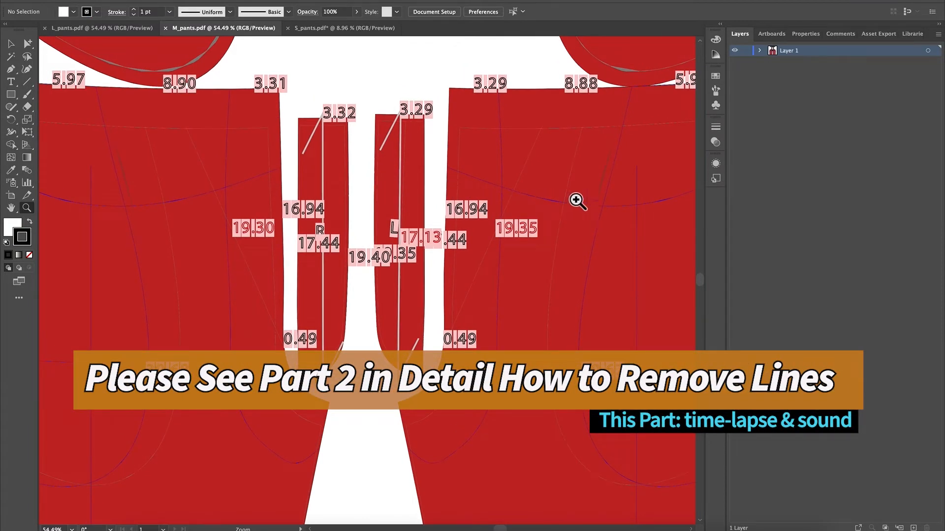
{"action": "left_click", "coordinate": [760, 50]}
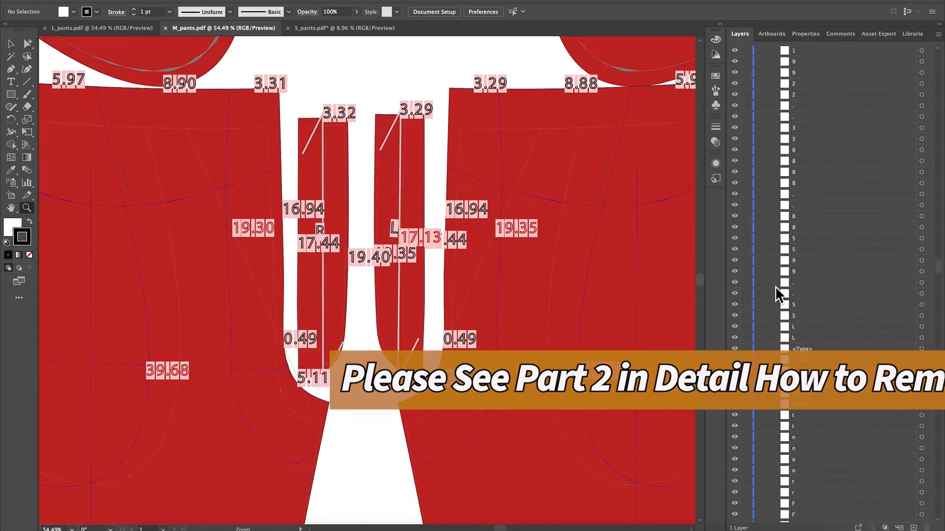
{"action": "scroll", "coordinate": [758, 371], "scroll_direction": "down", "scroll_amount": 3}
{"action": "left_click_drag", "start_coordinate": [746, 374], "coordinate": [746, 514]}
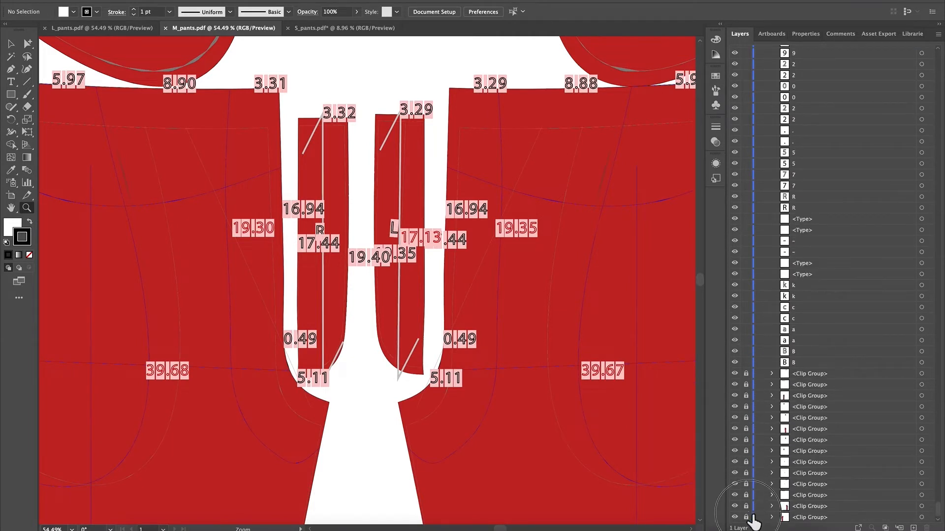
Group all the unlocked measurement and label text and name the group Numbers
{"action": "key", "text": "super+a"}
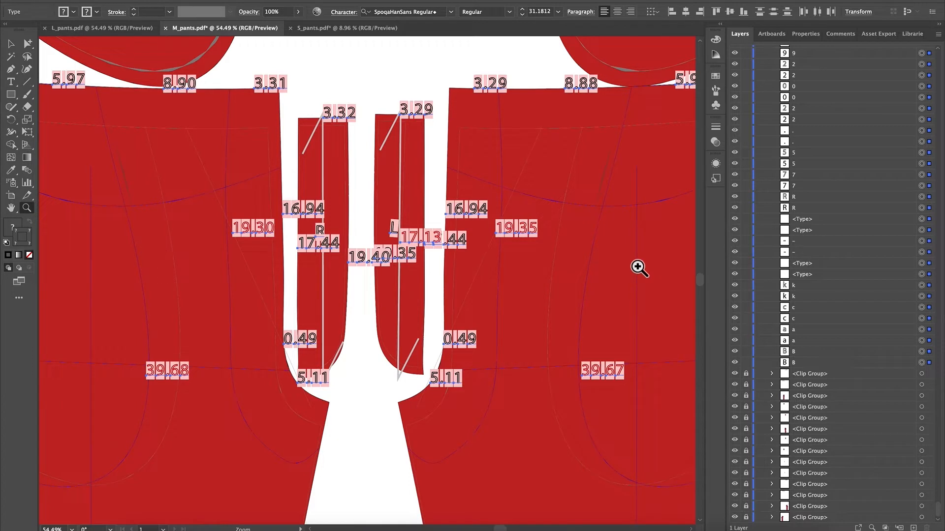
{"action": "key", "text": "super+g"}
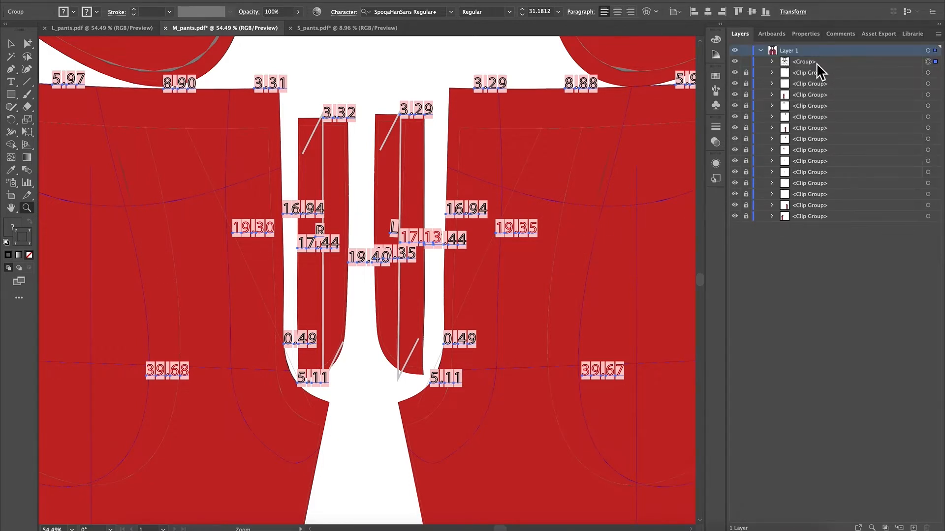
{"action": "double_click", "coordinate": [814, 62]}
{"action": "type", "text": "Numbers"}
{"action": "key", "text": "Return"}
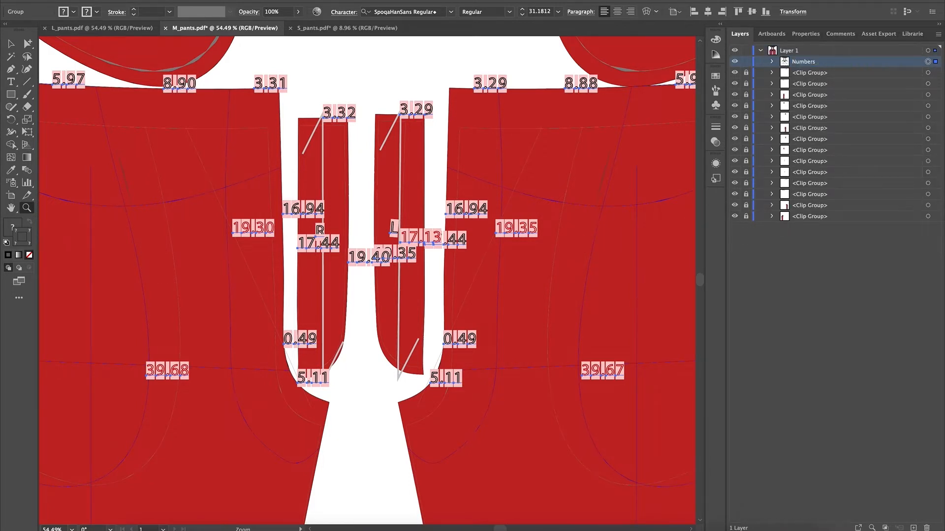
Hide the Numbers group and unlock all the clip groups in Layer 1
{"action": "left_click", "coordinate": [735, 61]}
{"action": "scroll", "coordinate": [462, 226], "scroll_direction": "up", "scroll_amount": 2}
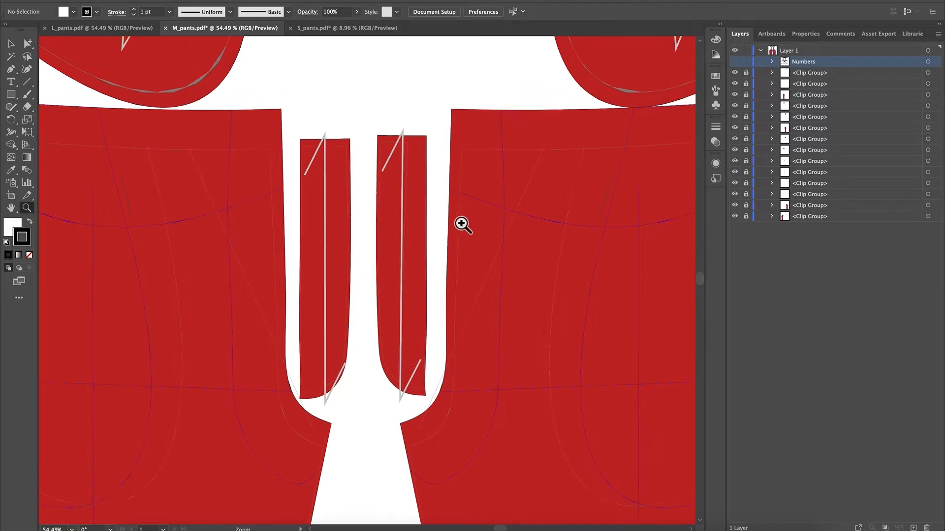
{"action": "key", "text": "super+minus"}
{"action": "key", "text": "super+minus"}
{"action": "key", "text": "super+minus"}
{"action": "key", "text": "super+minus"}
{"action": "key", "text": "super+minus"}
{"action": "key", "text": "super+minus"}
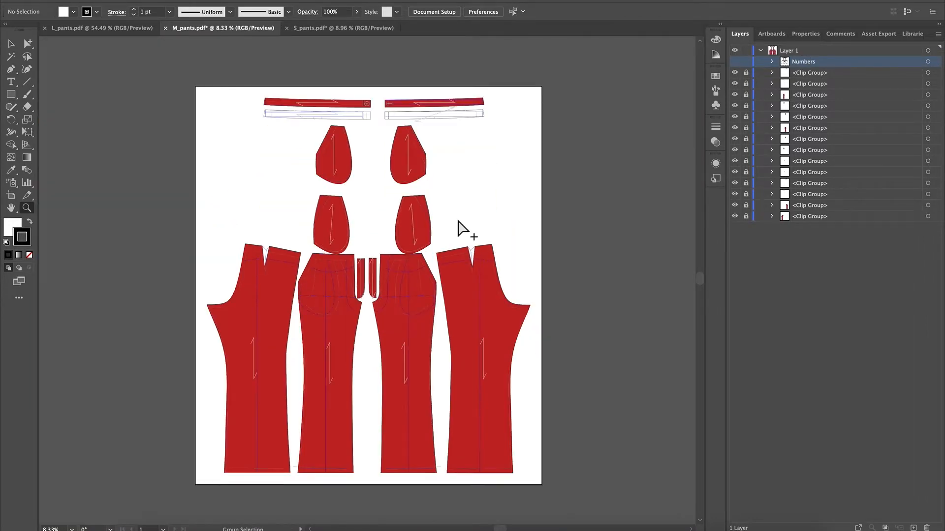
{"action": "key", "text": "super+equal"}
{"action": "scroll", "coordinate": [461, 224], "scroll_direction": "up", "scroll_amount": 5}
{"action": "scroll", "coordinate": [461, 224], "scroll_direction": "up", "scroll_amount": 1}
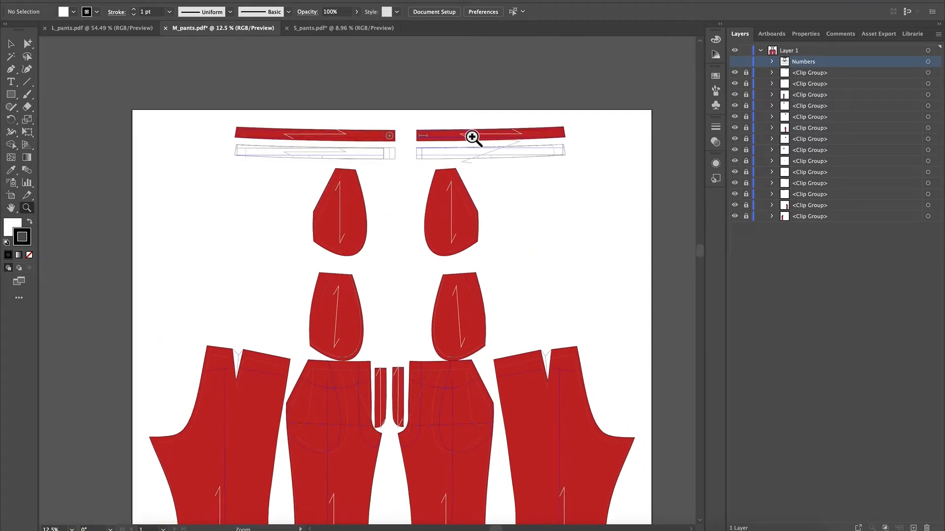
{"action": "left_click", "coordinate": [28, 43]}
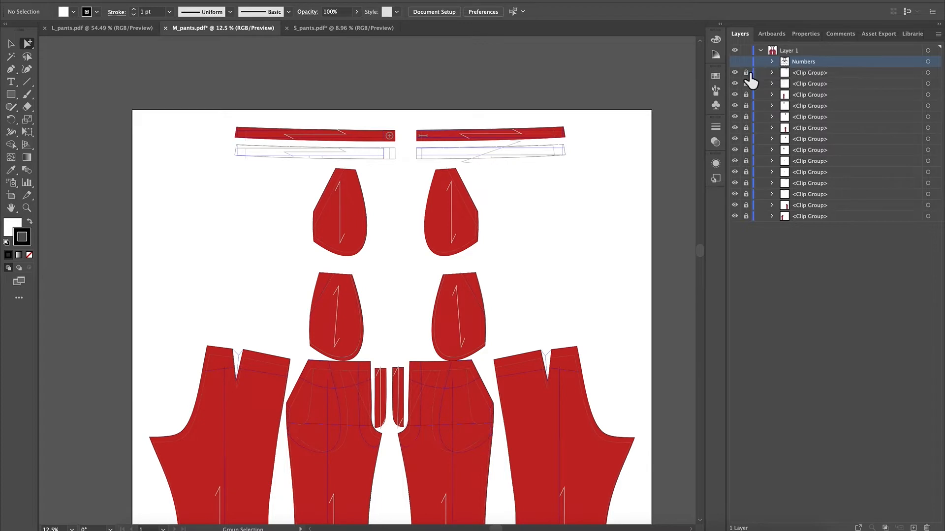
{"action": "left_click_drag", "start_coordinate": [747, 72], "coordinate": [749, 219]}
Select the page-sized frame paths of the clip groups at the artboard edge and delete them
{"action": "left_click_drag", "start_coordinate": [61, 74], "coordinate": [173, 186]}
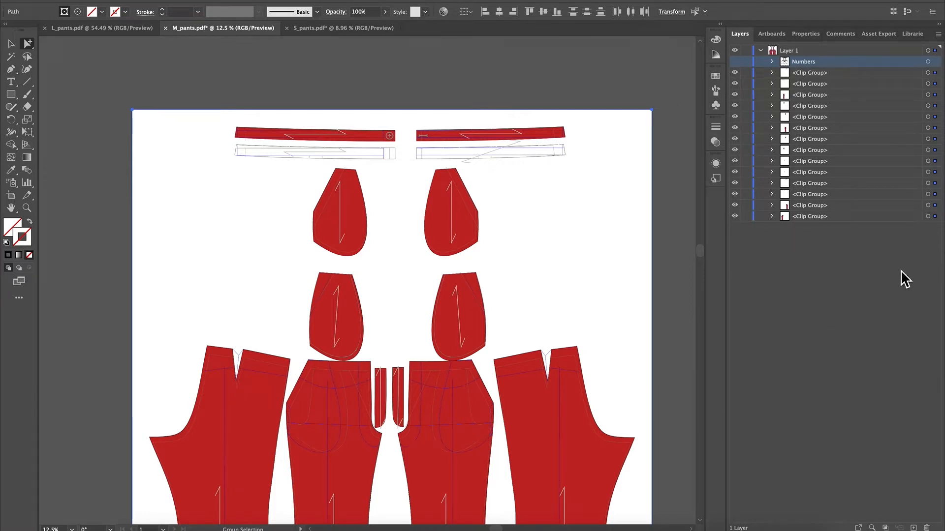
{"action": "left_click", "coordinate": [680, 173]}
{"action": "scroll", "coordinate": [591, 207], "scroll_direction": "down", "scroll_amount": 2}
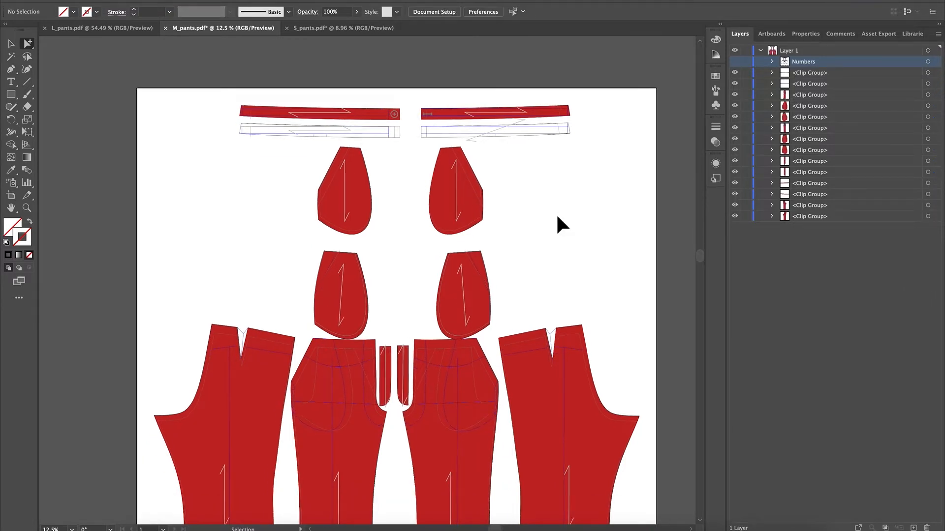
Set the fill of all the M pants pattern pieces to None, leaving only their outlines
{"action": "key", "text": "ctrl+a"}
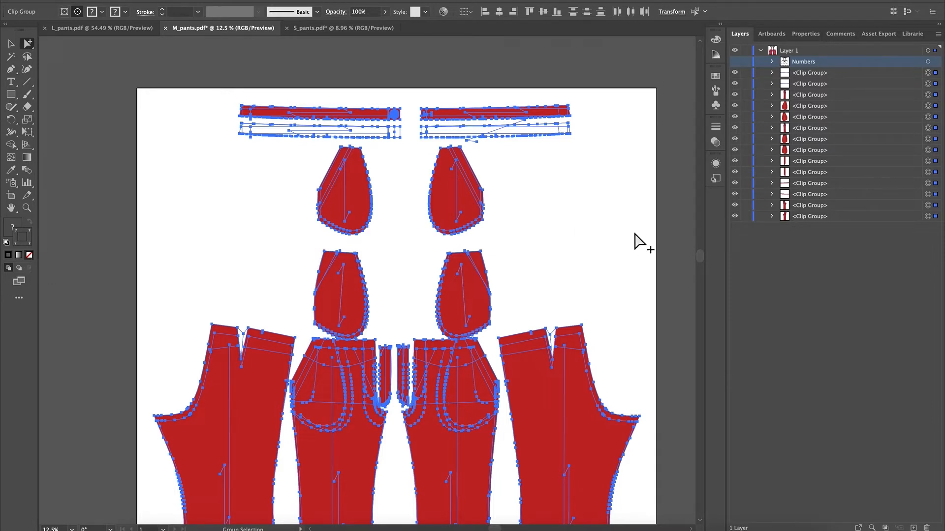
{"action": "left_click", "coordinate": [103, 13]}
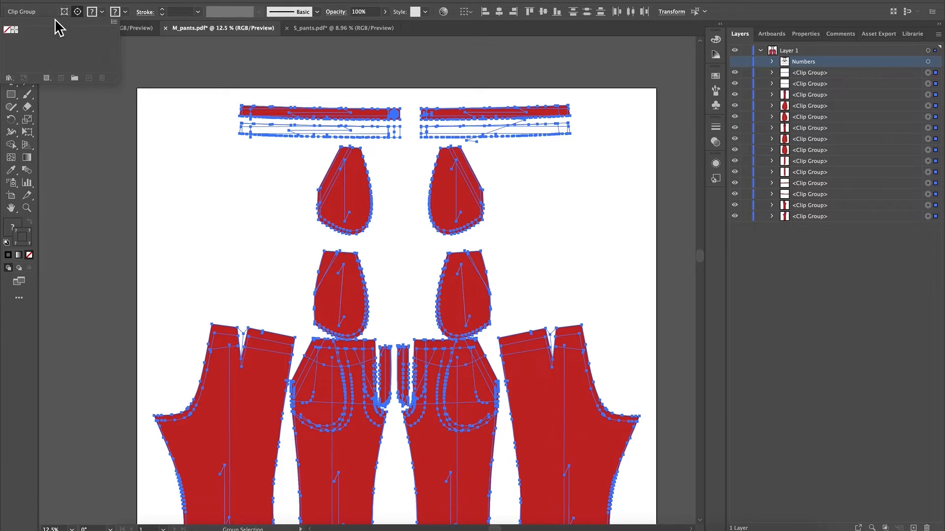
{"action": "left_click", "coordinate": [8, 32]}
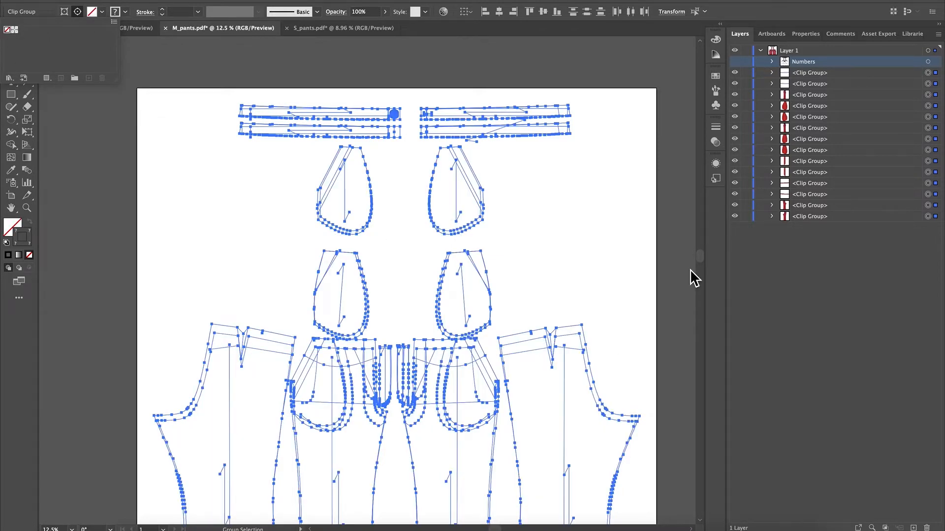
{"action": "left_click", "coordinate": [638, 122]}
{"action": "left_click", "coordinate": [632, 74]}
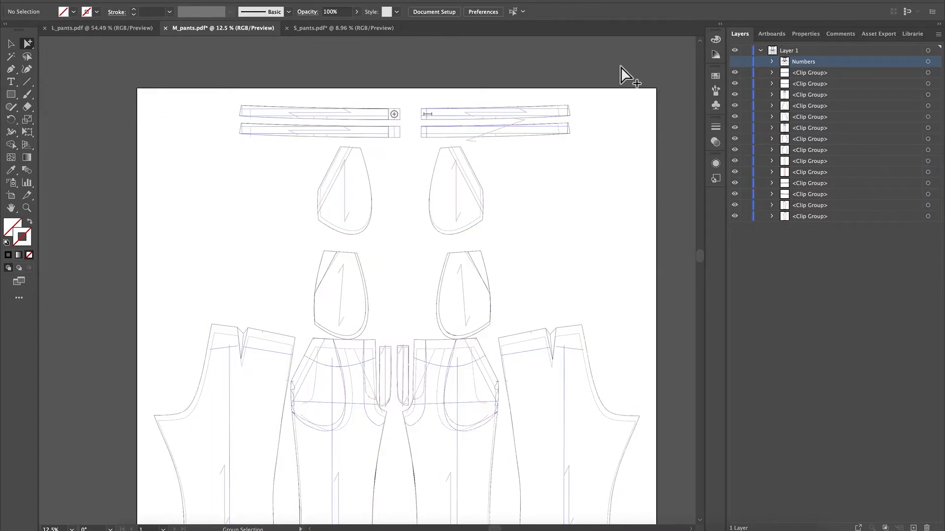
Delete the inner seam and guide lines inside the upper left waistband piece, keeping its outline and grainline
{"action": "scroll", "coordinate": [507, 289], "scroll_direction": "down", "scroll_amount": 2}
{"action": "scroll", "coordinate": [508, 297], "scroll_direction": "up", "scroll_amount": 2}
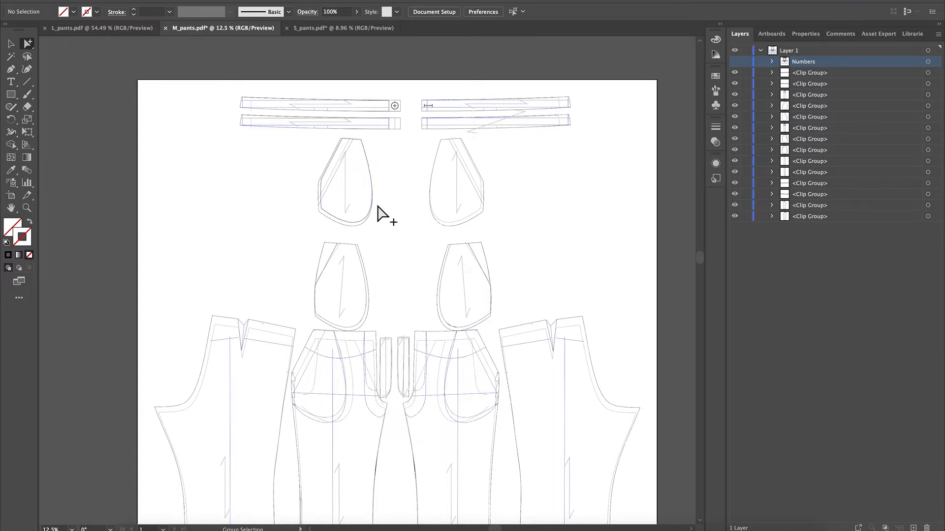
{"action": "scroll", "coordinate": [421, 155], "scroll_direction": "up", "scroll_amount": 2}
{"action": "scroll", "coordinate": [421, 155], "scroll_direction": "up", "scroll_amount": 4}
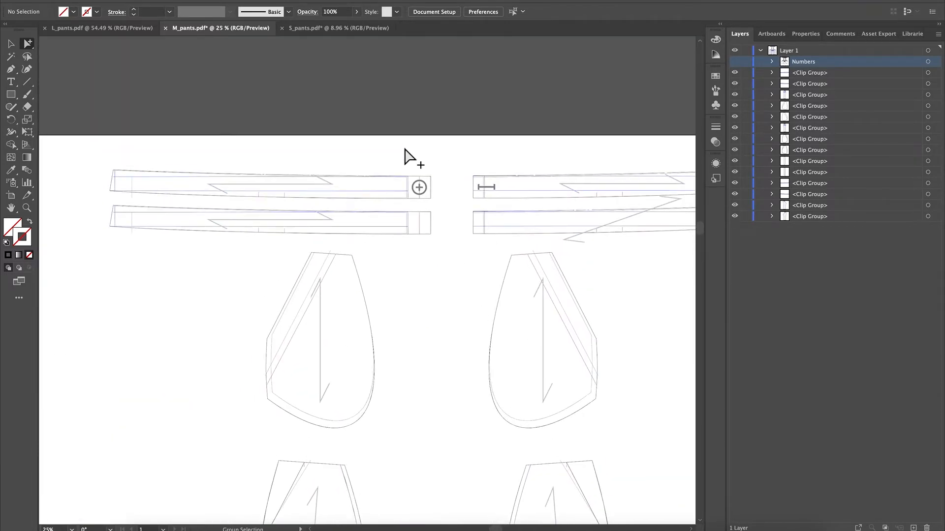
{"action": "left_click", "coordinate": [28, 44]}
{"action": "left_click", "coordinate": [84, 60]}
{"action": "left_click", "coordinate": [380, 193]}
{"action": "left_click", "coordinate": [161, 177], "text": "shift"}
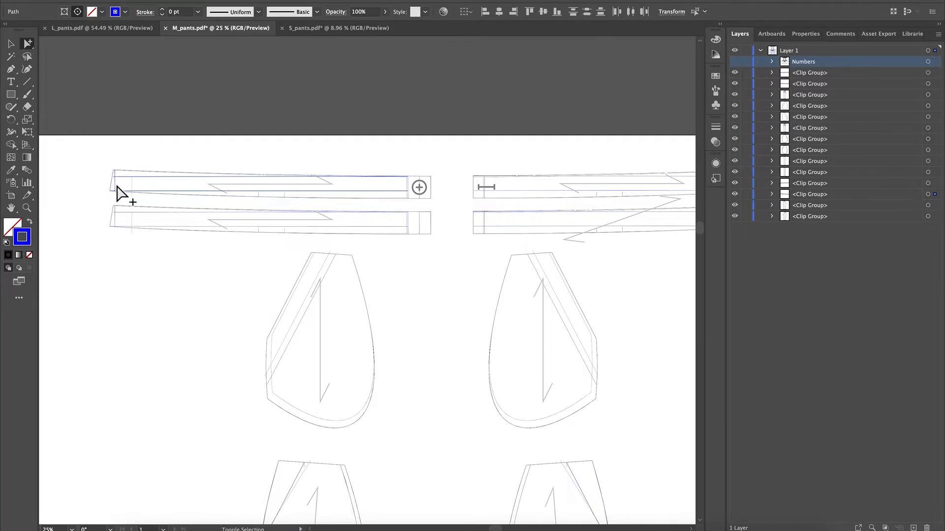
{"action": "left_click", "coordinate": [115, 185], "text": "shift"}
{"action": "left_click", "coordinate": [132, 186], "text": "shift"}
{"action": "left_click", "coordinate": [407, 187], "text": "shift"}
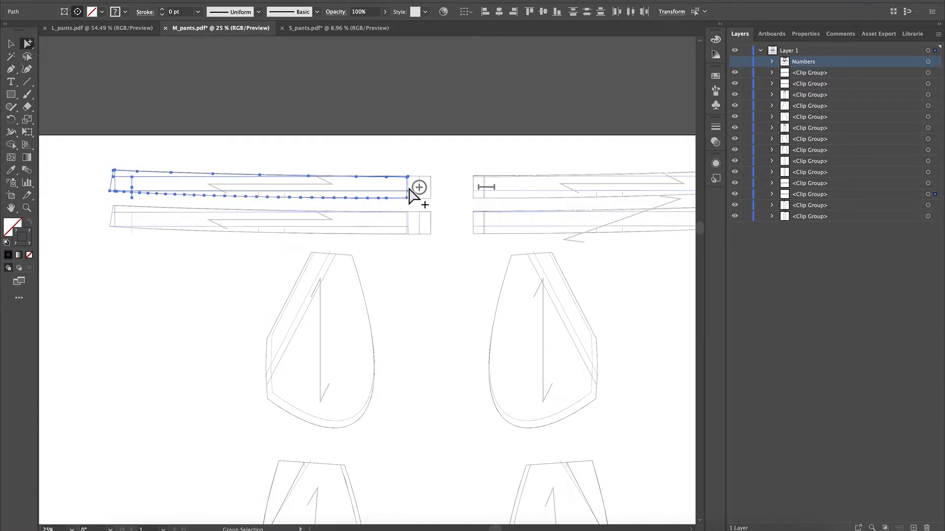
{"action": "key", "text": "Delete"}
Delete the inner seam and guide lines inside the lower left waistband piece
{"action": "scroll", "coordinate": [404, 199], "scroll_direction": "down", "scroll_amount": 1}
{"action": "scroll", "coordinate": [404, 199], "scroll_direction": "left", "scroll_amount": 1}
{"action": "left_click", "coordinate": [435, 217]}
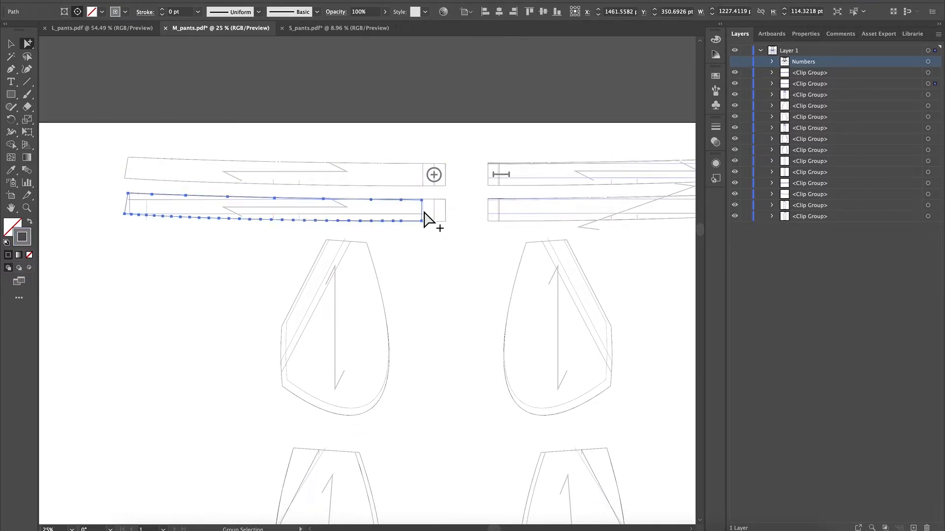
{"action": "left_click", "coordinate": [141, 211], "text": "shift"}
{"action": "left_click", "coordinate": [405, 215], "text": "shift"}
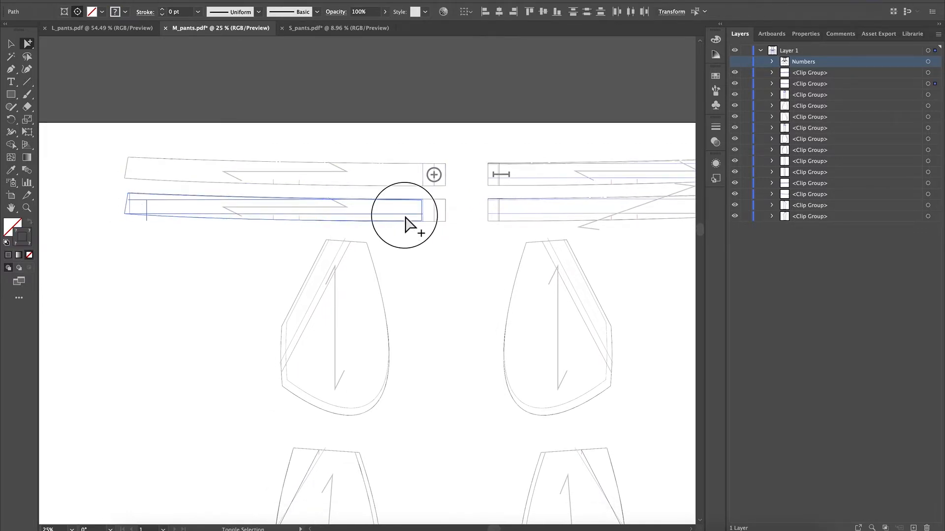
{"action": "key", "text": "Delete"}
Try to delete several lines of the lower right waistband piece in one selection
{"action": "scroll", "coordinate": [552, 185], "scroll_direction": "right", "scroll_amount": 2}
{"action": "scroll", "coordinate": [552, 185], "scroll_direction": "down", "scroll_amount": 1}
{"action": "scroll", "coordinate": [652, 167], "scroll_direction": "right", "scroll_amount": 2}
{"action": "left_click", "coordinate": [566, 154]}
{"action": "left_click", "coordinate": [565, 189], "text": "shift"}
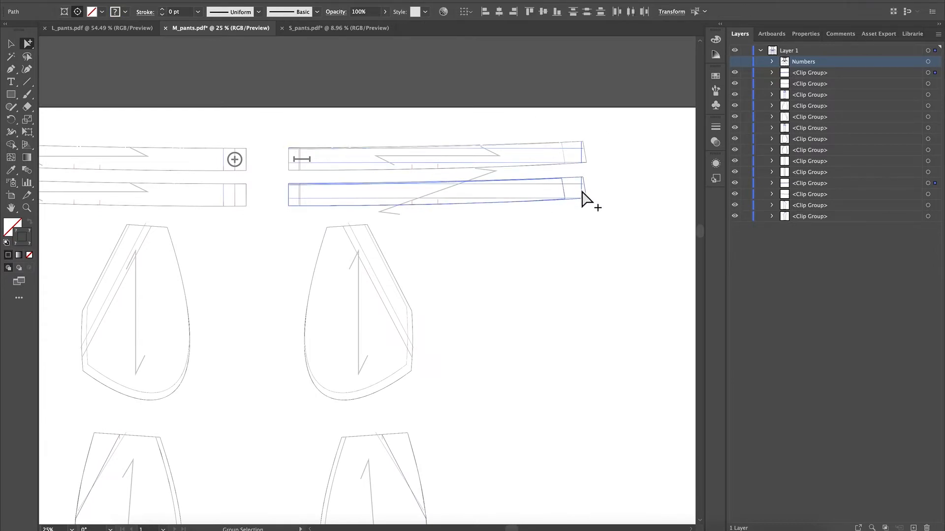
{"action": "key", "text": "Delete"}
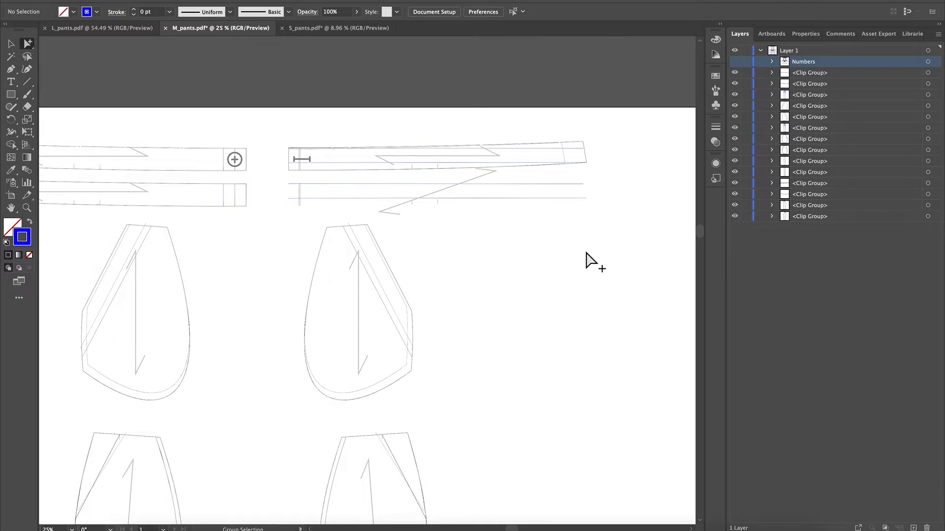
{"action": "key", "text": "ctrl+z"}
Delete the inner seam and guide lines of the lower right waistband piece one by one, keeping its outline
{"action": "scroll", "coordinate": [586, 260], "scroll_direction": "left", "scroll_amount": 1}
{"action": "left_click", "coordinate": [553, 131]}
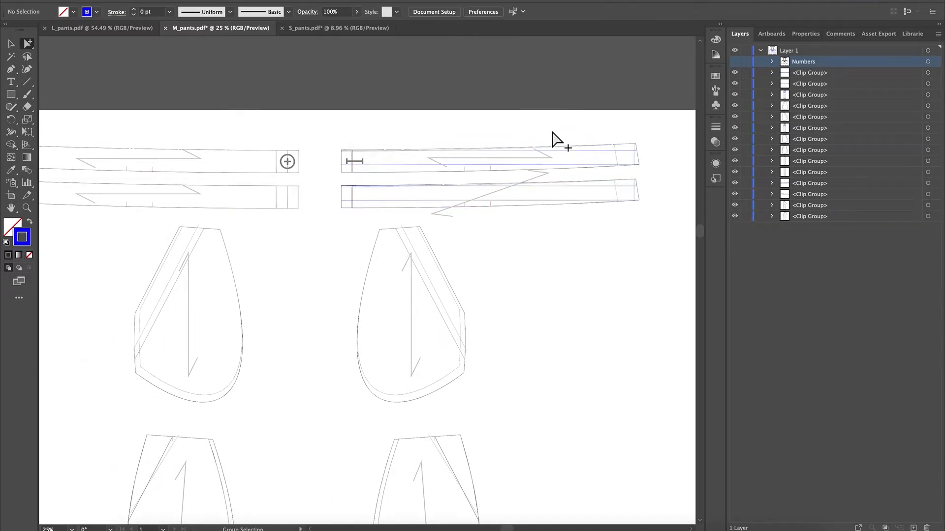
{"action": "left_click", "coordinate": [618, 194]}
{"action": "key", "text": "Delete"}
{"action": "left_click", "coordinate": [625, 186]}
{"action": "key", "text": "Delete"}
{"action": "left_click", "coordinate": [634, 194]}
{"action": "key", "text": "Delete"}
{"action": "left_click", "coordinate": [551, 200]}
{"action": "key", "text": "Delete"}
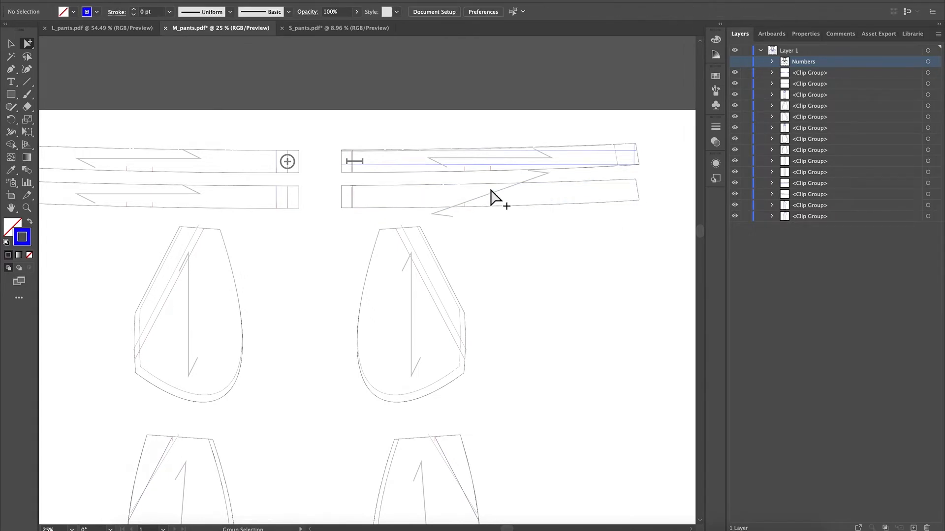
Delete the inner seam and guide lines near the slanted end and along the upper right waistband piece
{"action": "left_click", "coordinate": [617, 158]}
{"action": "key", "text": "Delete"}
{"action": "left_click", "coordinate": [633, 158]}
{"action": "key", "text": "Delete"}
{"action": "left_click", "coordinate": [625, 150]}
{"action": "key", "text": "Delete"}
{"action": "left_click", "coordinate": [561, 165]}
{"action": "key", "text": "Delete"}
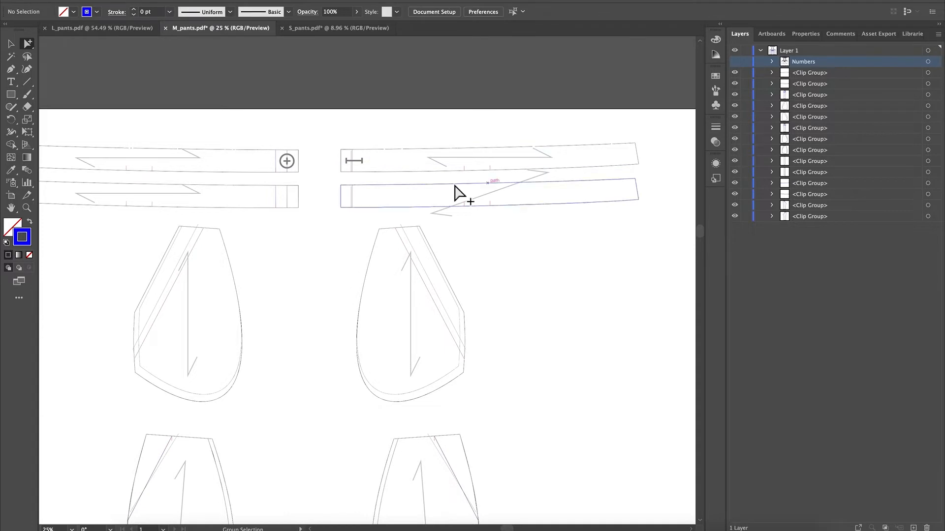
Delete the extra vertical guide lines at the straight ends of the two right waistband pieces
{"action": "left_click", "coordinate": [351, 193]}
{"action": "key", "text": "Delete"}
{"action": "left_click", "coordinate": [352, 156]}
{"action": "key", "text": "Delete"}
Flatten the slanted grainline arrow so that it fits inside the lower right waistband piece
{"action": "scroll", "coordinate": [519, 223], "scroll_direction": "left", "scroll_amount": 1}
{"action": "key", "text": "super+equal"}
{"action": "key", "text": "super+minus"}
{"action": "scroll", "coordinate": [519, 223], "scroll_direction": "left", "scroll_amount": 1}
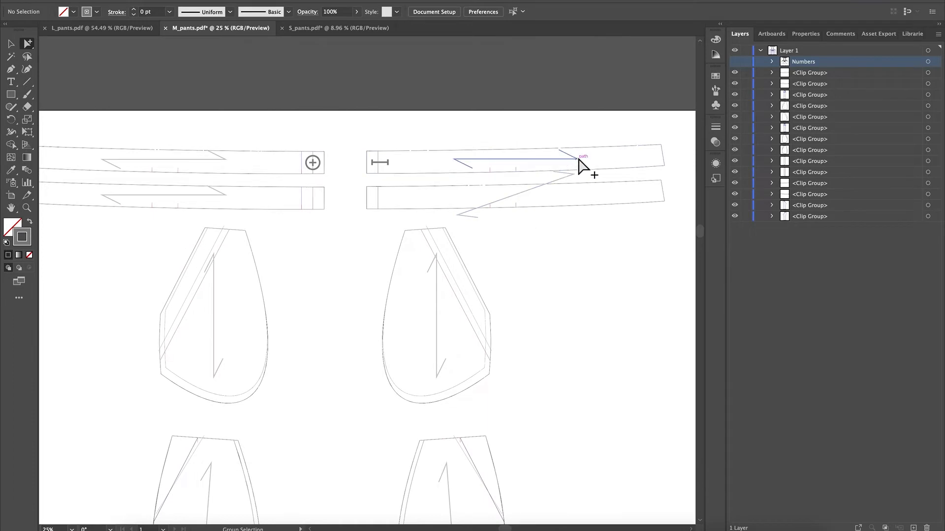
{"action": "left_click", "coordinate": [517, 203]}
{"action": "left_click", "coordinate": [11, 44]}
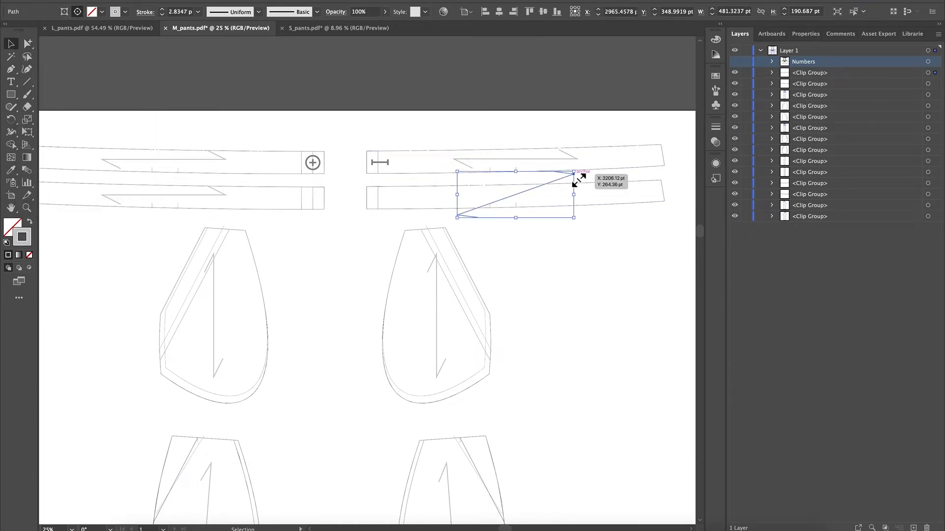
{"action": "left_click_drag", "start_coordinate": [582, 220], "coordinate": [580, 248]}
{"action": "left_click", "coordinate": [588, 271]}
Select only the diagonal guide line that overshoots the edges of the upper left pocket piece and delete it
{"action": "scroll", "coordinate": [556, 262], "scroll_direction": "down", "scroll_amount": 3}
{"action": "scroll", "coordinate": [555, 261], "scroll_direction": "left", "scroll_amount": 3}
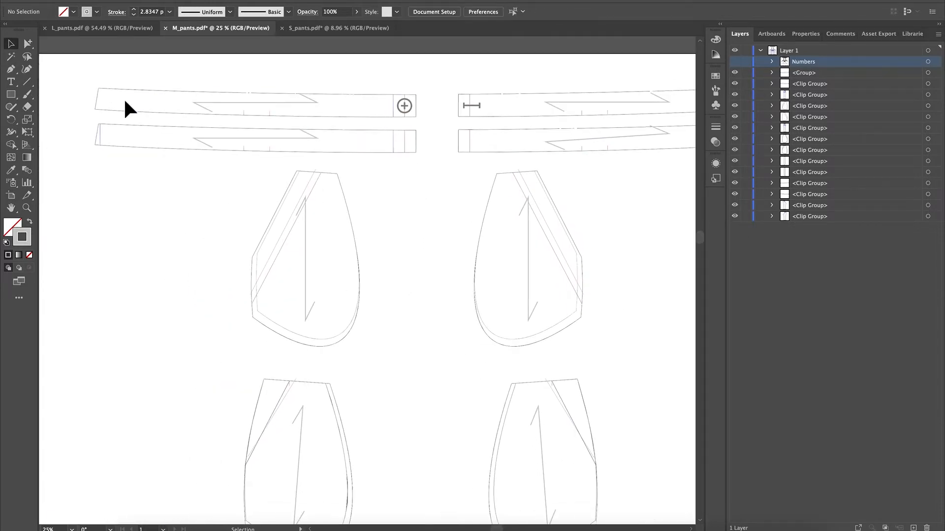
{"action": "left_click", "coordinate": [352, 232]}
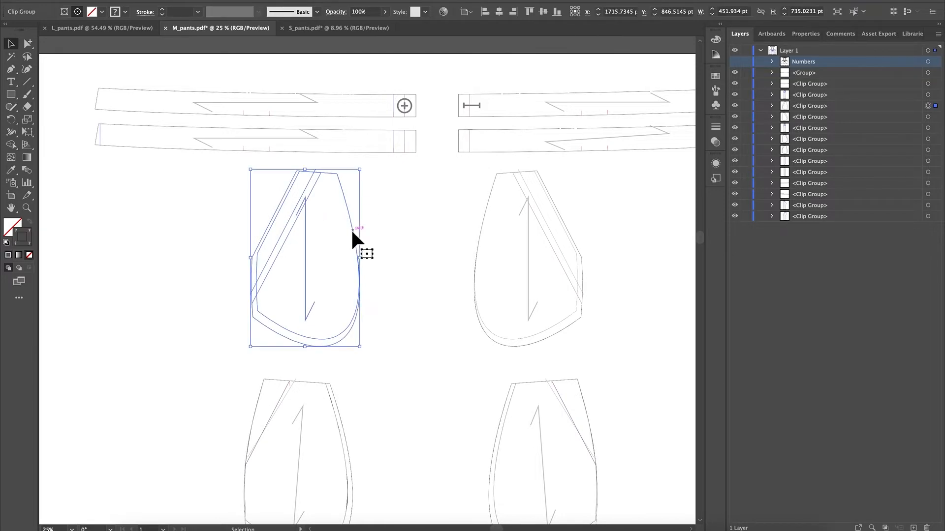
{"action": "left_click", "coordinate": [28, 44]}
{"action": "left_click", "coordinate": [393, 231]}
{"action": "left_click", "coordinate": [304, 194]}
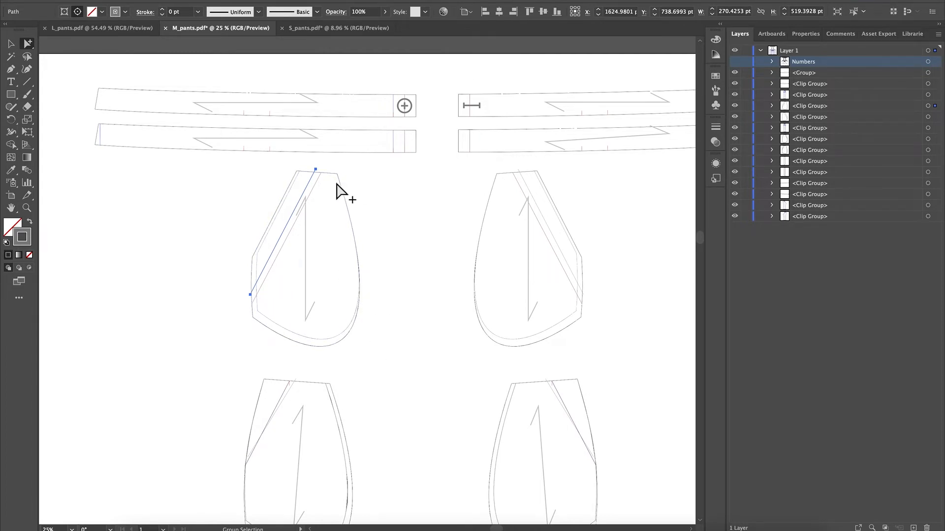
{"action": "left_click", "coordinate": [27, 208]}
{"action": "left_click", "coordinate": [329, 294]}
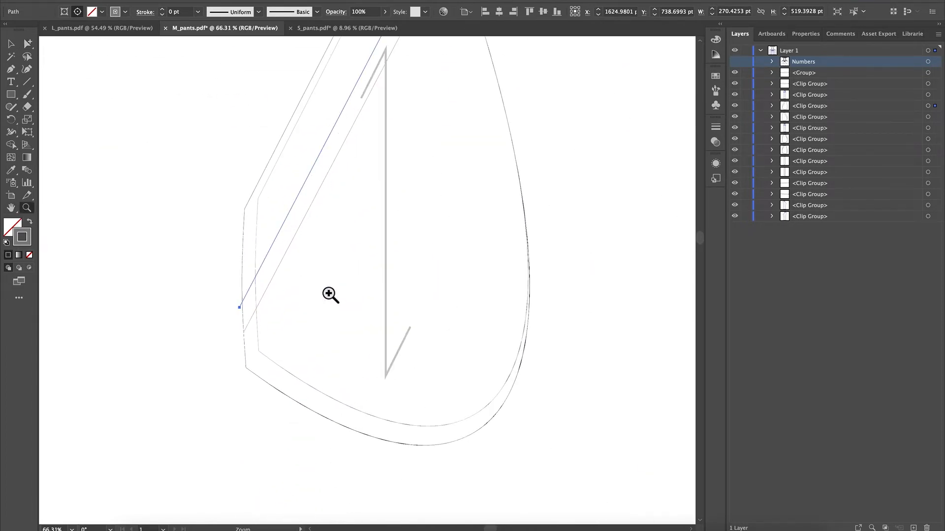
{"action": "key", "text": "Delete"}
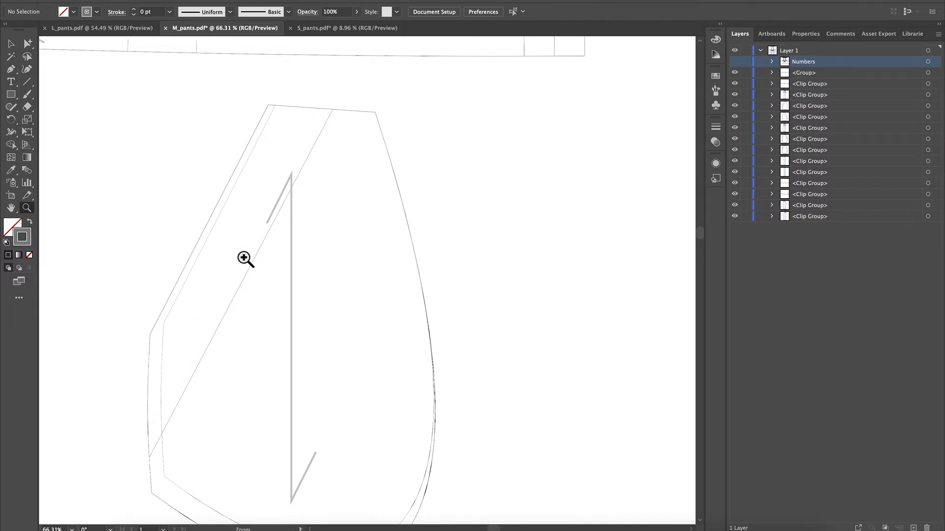
Delete the inner seam line that runs parallel to the outline of the upper left pocket piece
{"action": "scroll", "coordinate": [279, 267], "scroll_direction": "down", "scroll_amount": 1}
{"action": "scroll", "coordinate": [363, 343], "scroll_direction": "down", "scroll_amount": 2}
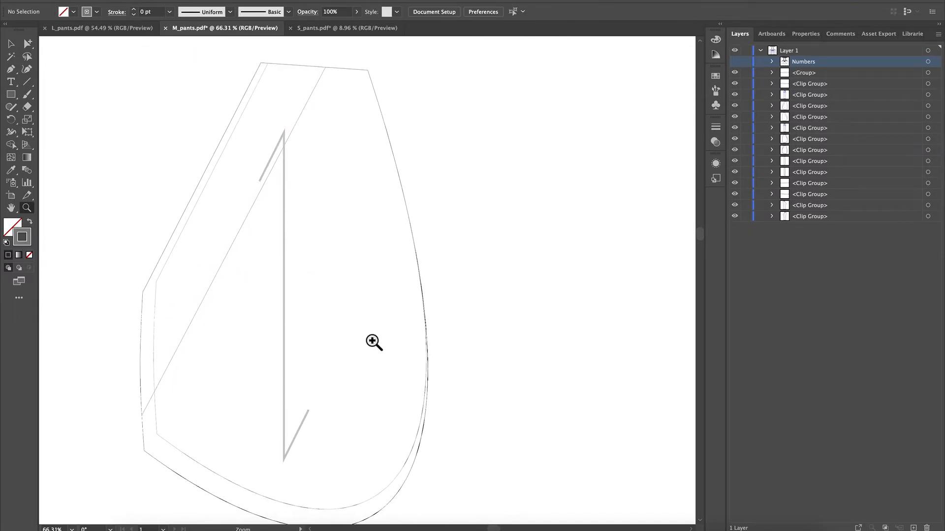
{"action": "scroll", "coordinate": [372, 340], "scroll_direction": "up", "scroll_amount": 1}
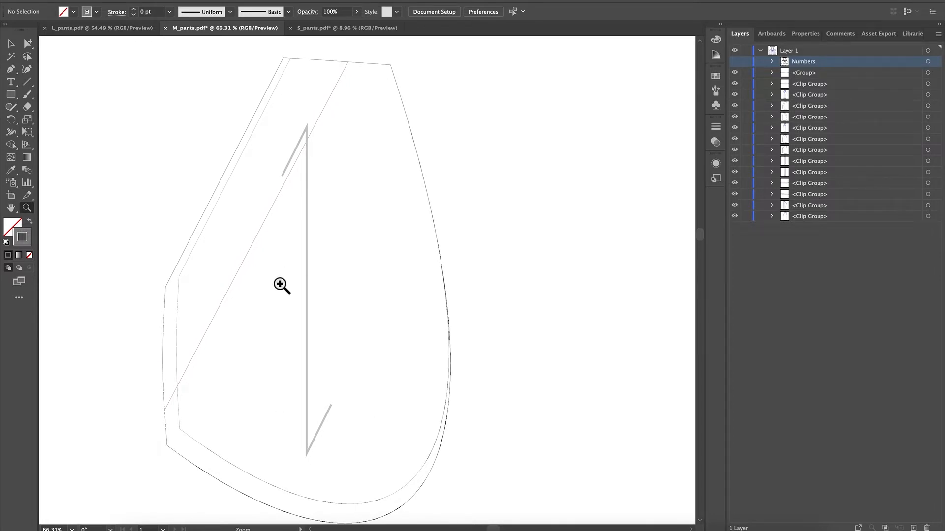
{"action": "scroll", "coordinate": [181, 417], "scroll_direction": "left", "scroll_amount": 2}
{"action": "scroll", "coordinate": [181, 417], "scroll_direction": "down", "scroll_amount": 1}
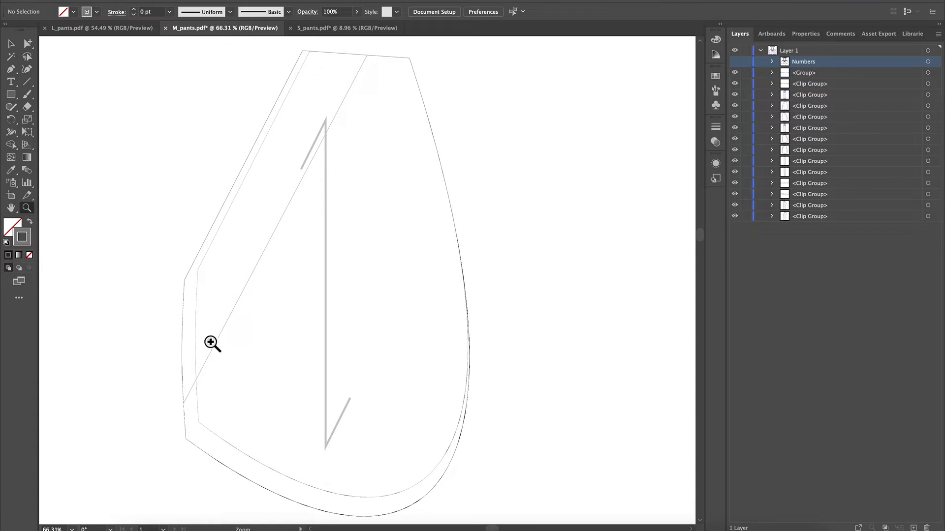
{"action": "left_click", "coordinate": [31, 49]}
{"action": "left_click", "coordinate": [197, 315]}
{"action": "key", "text": "Delete"}
Delete the inner seam line and the overshooting diagonal line of the upper right pocket piece
{"action": "scroll", "coordinate": [343, 294], "scroll_direction": "right", "scroll_amount": 3}
{"action": "key", "text": "super+minus"}
{"action": "key", "text": "super+minus"}
{"action": "scroll", "coordinate": [442, 298], "scroll_direction": "right", "scroll_amount": 3}
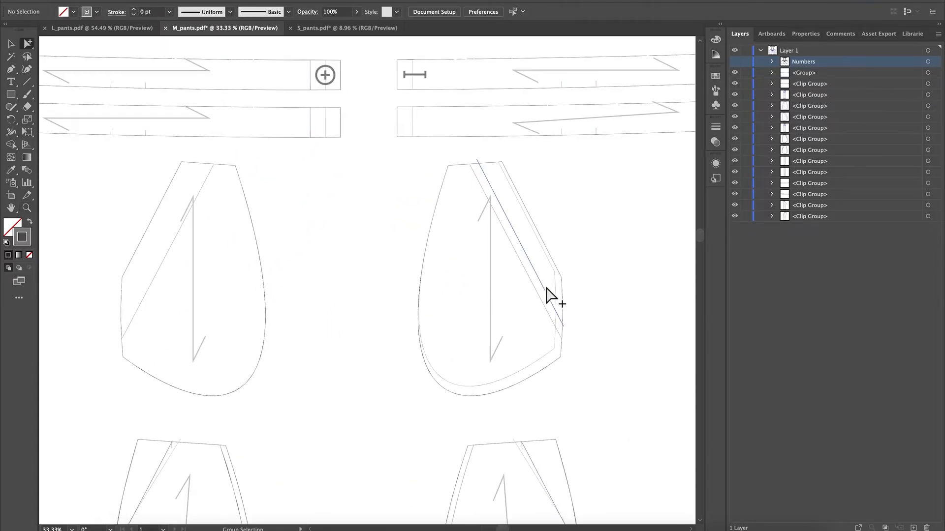
{"action": "left_click", "coordinate": [561, 291]}
{"action": "key", "text": "Delete"}
Delete the inner seam lines and extra diagonal lines from the second pair of pocket pieces
{"action": "scroll", "coordinate": [561, 290], "scroll_direction": "down", "scroll_amount": 2}
{"action": "key", "text": "super+minus"}
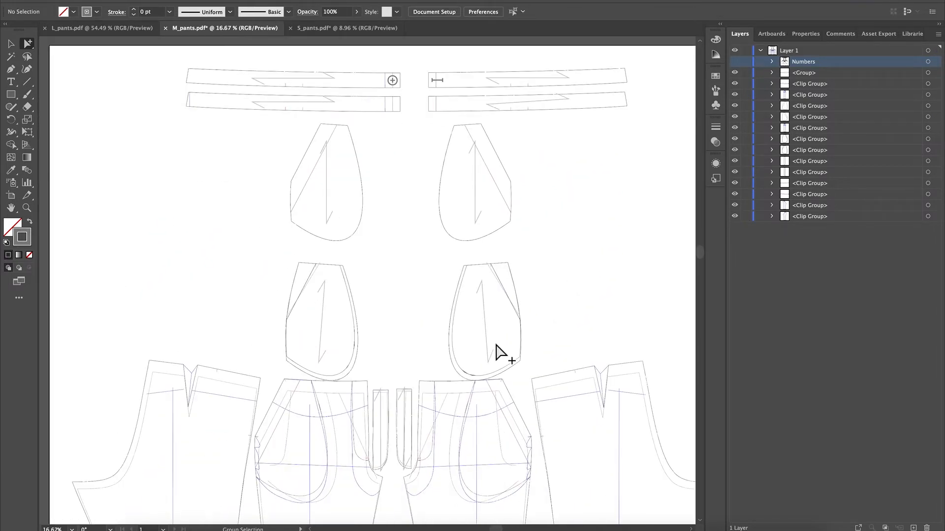
{"action": "left_click", "coordinate": [496, 276]}
{"action": "key", "text": "Delete"}
{"action": "left_click", "coordinate": [459, 289]}
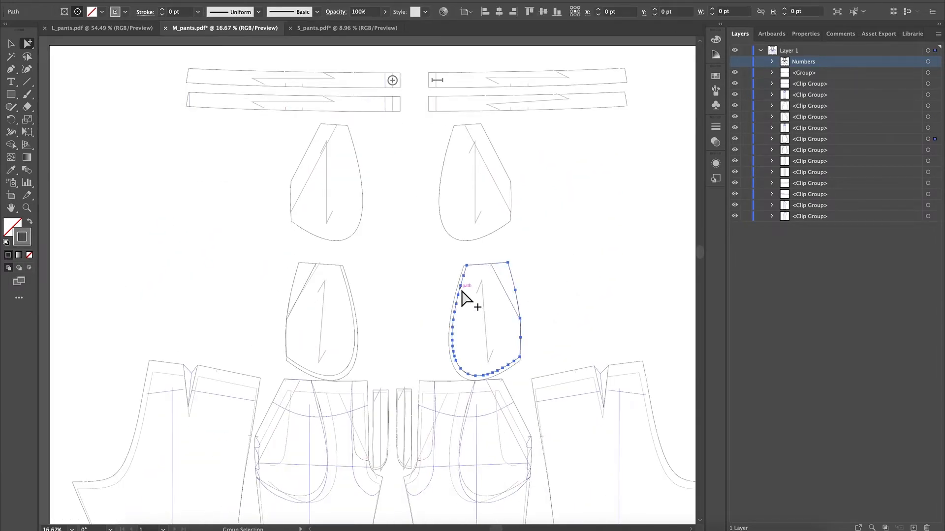
{"action": "left_click", "coordinate": [314, 273], "text": "shift"}
{"action": "left_click", "coordinate": [326, 375], "text": "shift"}
{"action": "key", "text": "Delete"}
Delete the inner seam lines and the duplicate pocket lines inside the left front pants piece
{"action": "scroll", "coordinate": [404, 340], "scroll_direction": "down", "scroll_amount": 2}
{"action": "left_click", "coordinate": [436, 293]}
{"action": "left_click", "coordinate": [338, 302], "text": "shift"}
{"action": "key", "text": "Delete"}
{"action": "scroll", "coordinate": [439, 297], "scroll_direction": "down", "scroll_amount": 2}
{"action": "scroll", "coordinate": [437, 291], "scroll_direction": "down", "scroll_amount": 2}
{"action": "left_click", "coordinate": [320, 236]}
{"action": "key", "text": "Delete"}
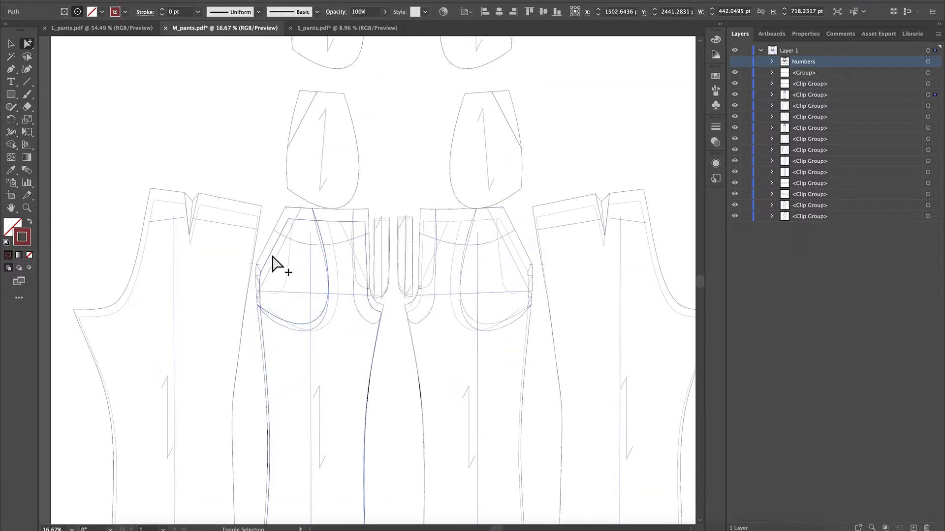
{"action": "left_click", "coordinate": [289, 323]}
{"action": "key", "text": "Delete"}
{"action": "left_click", "coordinate": [289, 279]}
{"action": "key", "text": "Delete"}
Delete the short hip marks and the inner side seam line along the outer edge of the left front piece
{"action": "left_click", "coordinate": [261, 271]}
{"action": "key", "text": "Delete"}
{"action": "left_click", "coordinate": [260, 280]}
{"action": "key", "text": "Delete"}
{"action": "left_click", "coordinate": [260, 303]}
{"action": "key", "text": "Delete"}
Delete the leftover inner pocket line and the curved lines across the tops of both front pieces
{"action": "left_click", "coordinate": [344, 229]}
{"action": "key", "text": "Delete"}
{"action": "left_click", "coordinate": [339, 243]}
{"action": "key", "text": "Delete"}
{"action": "left_click", "coordinate": [445, 243]}
{"action": "key", "text": "Delete"}
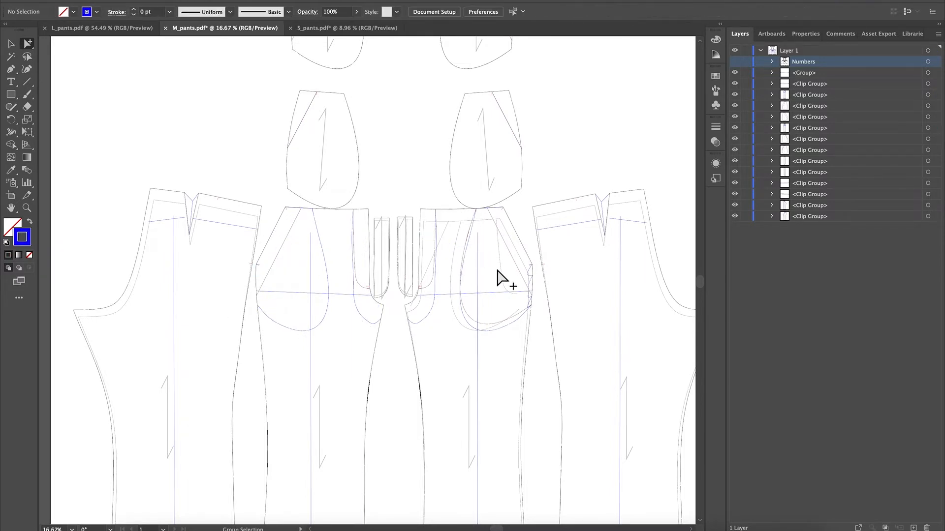
Delete the yoke lines, inner seam line and vertical centre line from the right back piece
{"action": "left_click", "coordinate": [566, 207]}
{"action": "key", "text": "Delete"}
{"action": "left_click", "coordinate": [588, 220]}
{"action": "key", "text": "Delete"}
{"action": "left_click", "coordinate": [622, 221]}
{"action": "key", "text": "Delete"}
{"action": "left_click", "coordinate": [620, 302]}
{"action": "key", "text": "Delete"}
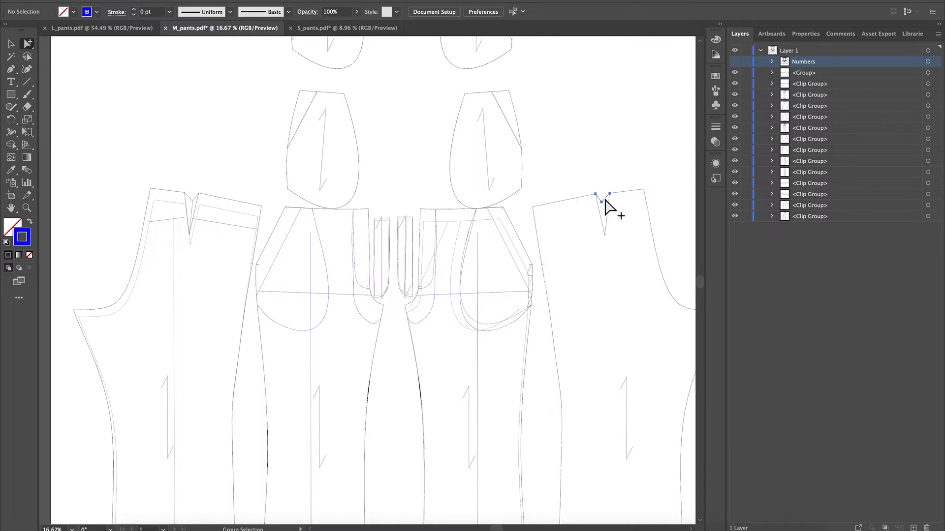
Delete the inner seam and pocket lines, the vertical centre line and the short hip marks from the right front piece
{"action": "left_click", "coordinate": [515, 256]}
{"action": "left_click", "coordinate": [463, 235]}
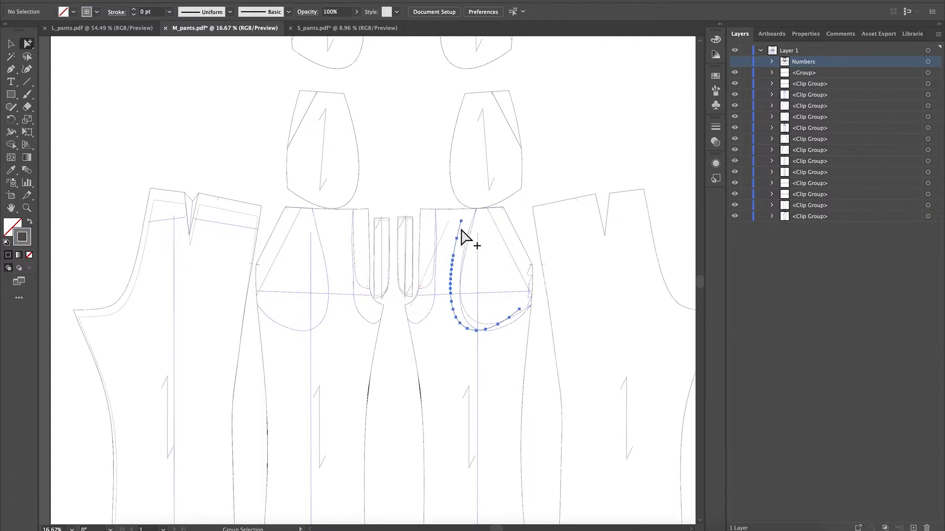
{"action": "left_click", "coordinate": [440, 233], "text": "shift"}
{"action": "left_click", "coordinate": [433, 311], "text": "shift"}
{"action": "key", "text": "Delete"}
{"action": "left_click", "coordinate": [476, 272]}
{"action": "left_click", "coordinate": [497, 294], "text": "shift"}
{"action": "key", "text": "Delete"}
{"action": "key", "text": "Delete"}
{"action": "left_click", "coordinate": [529, 282]}
{"action": "left_click", "coordinate": [530, 307], "text": "shift"}
{"action": "key", "text": "Delete"}
Delete the left front's crotch curve and vertical centre line, plus the horizontal hip lines of both front pieces
{"action": "scroll", "coordinate": [501, 298], "scroll_direction": "down", "scroll_amount": 3}
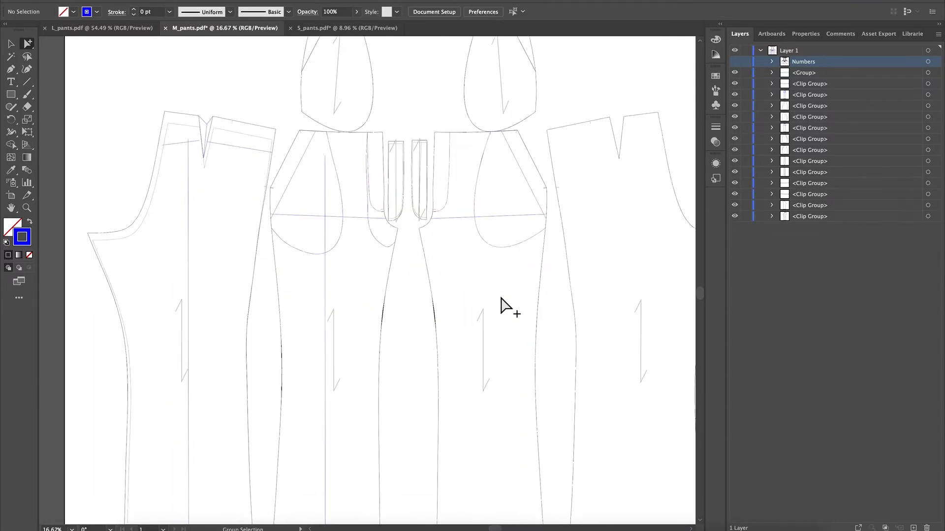
{"action": "scroll", "coordinate": [419, 178], "scroll_direction": "up", "scroll_amount": 2}
{"action": "left_click", "coordinate": [404, 187]}
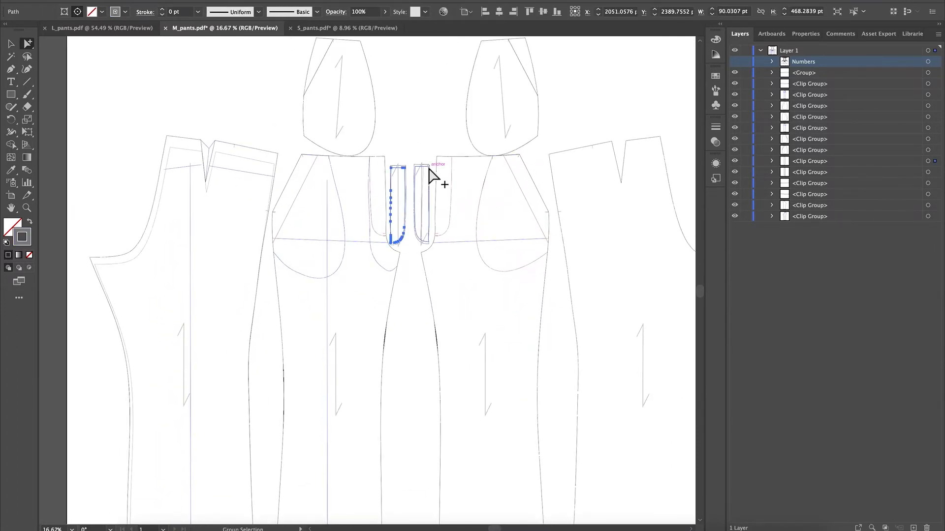
{"action": "left_click", "coordinate": [431, 272]}
{"action": "left_click", "coordinate": [379, 266]}
{"action": "left_click", "coordinate": [327, 221], "text": "shift"}
{"action": "key", "text": "Delete"}
{"action": "left_click", "coordinate": [374, 241]}
{"action": "left_click", "coordinate": [509, 241], "text": "shift"}
{"action": "key", "text": "Delete"}
Delete the inner waist and yoke lines and the vertical centre line from the left back piece
{"action": "left_click", "coordinate": [265, 175]}
{"action": "left_click", "coordinate": [261, 161], "text": "shift"}
{"action": "key", "text": "Delete"}
{"action": "left_click", "coordinate": [190, 185]}
{"action": "key", "text": "Delete"}
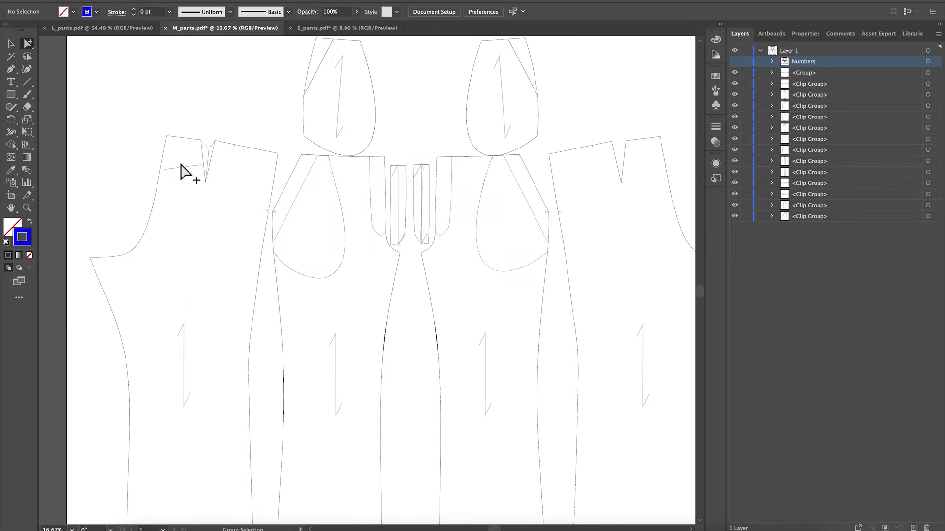
Select the extra slanted lines across the hems of the four leg pieces and delete them
{"action": "scroll", "coordinate": [371, 191], "scroll_direction": "down", "scroll_amount": 2}
{"action": "key", "text": "super+minus"}
{"action": "key", "text": "super+minus"}
{"action": "scroll", "coordinate": [417, 277], "scroll_direction": "down", "scroll_amount": 3}
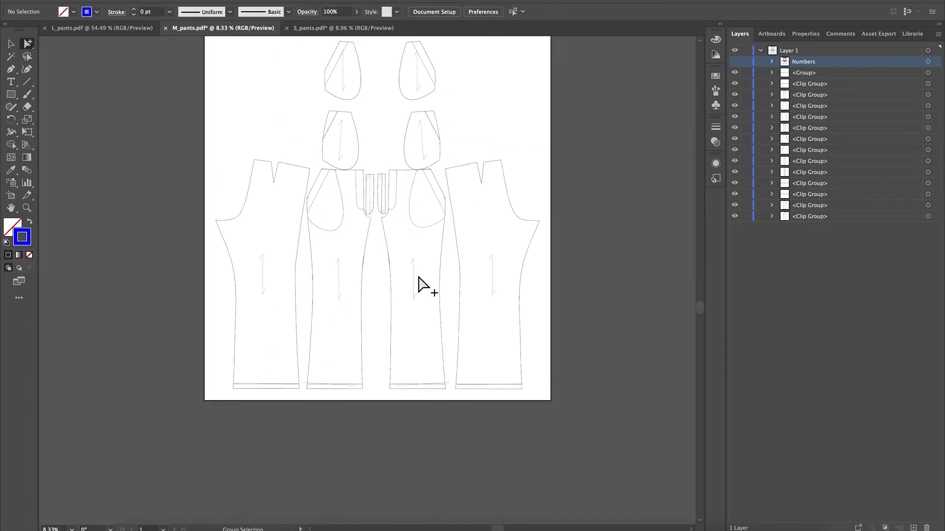
{"action": "key", "text": "super+plus"}
{"action": "key", "text": "super+plus"}
{"action": "scroll", "coordinate": [363, 433], "scroll_direction": "down", "scroll_amount": 3}
{"action": "left_click", "coordinate": [430, 414]}
{"action": "left_click", "coordinate": [341, 414], "text": "shift"}
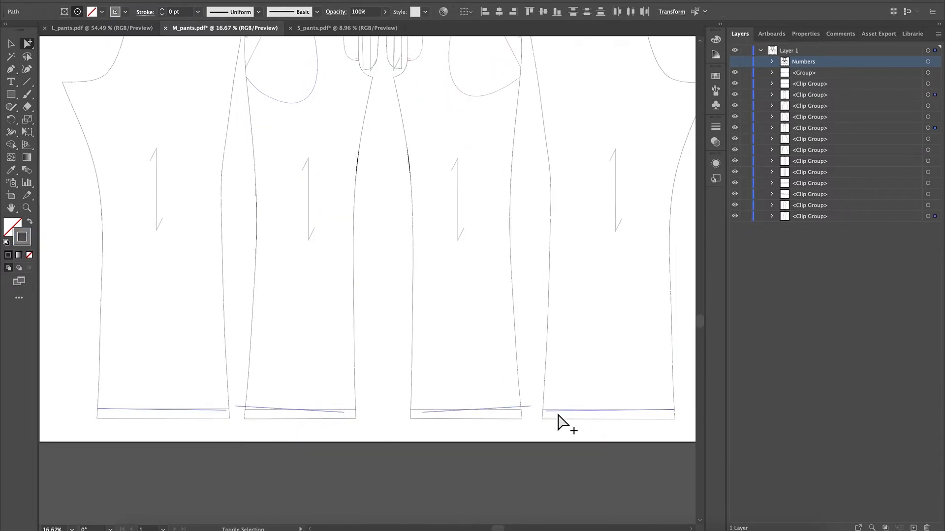
{"action": "left_click", "coordinate": [576, 323]}
{"action": "scroll", "coordinate": [586, 315], "scroll_direction": "up", "scroll_amount": 2}
{"action": "key", "text": "super+minus"}
{"action": "scroll", "coordinate": [593, 295], "scroll_direction": "up", "scroll_amount": 3}
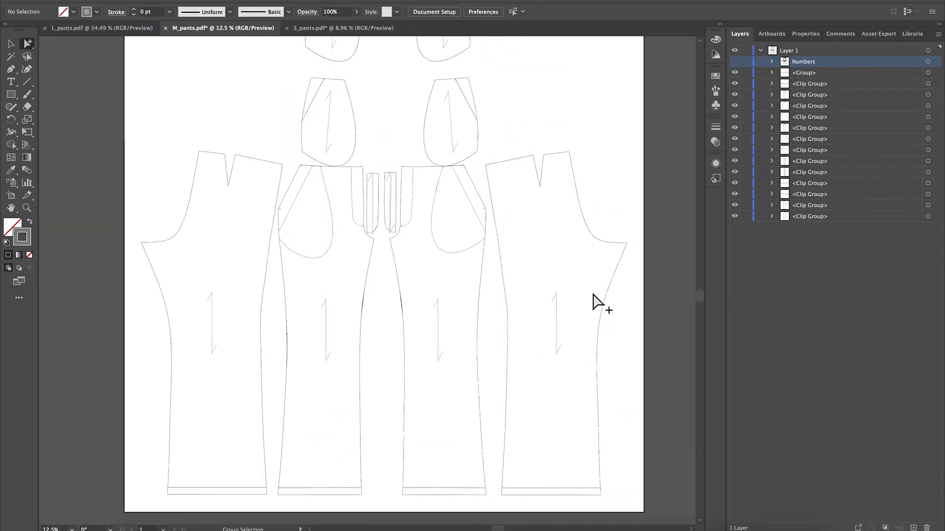
{"action": "scroll", "coordinate": [592, 268], "scroll_direction": "up", "scroll_amount": 5}
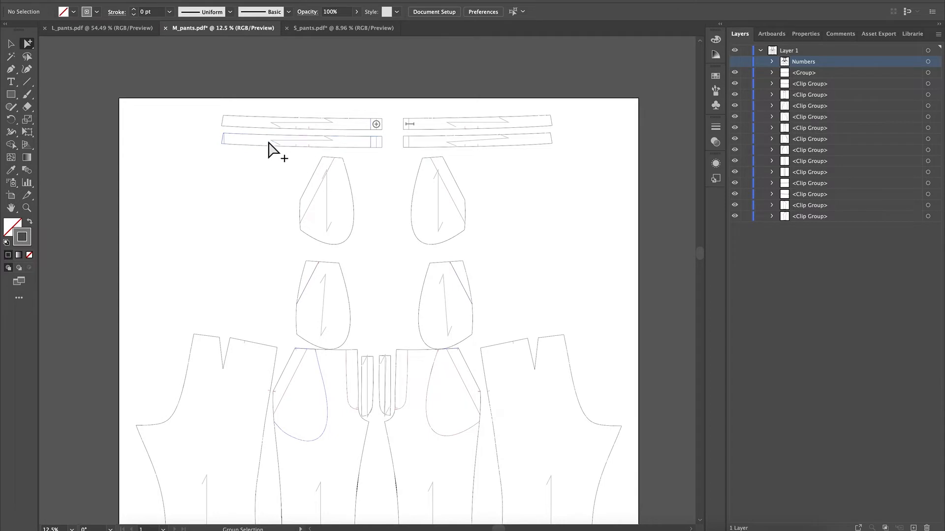
Delete the extra end line from the lower left waistband and rotate the lower right waistband's grainline arrow to follow the band
{"action": "left_click", "coordinate": [225, 144]}
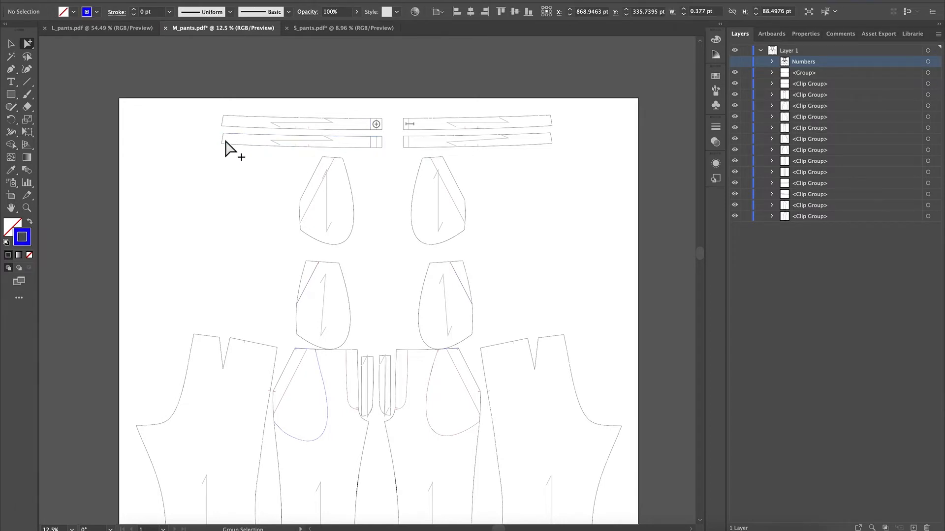
{"action": "left_click", "coordinate": [552, 167]}
{"action": "left_click", "coordinate": [494, 139]}
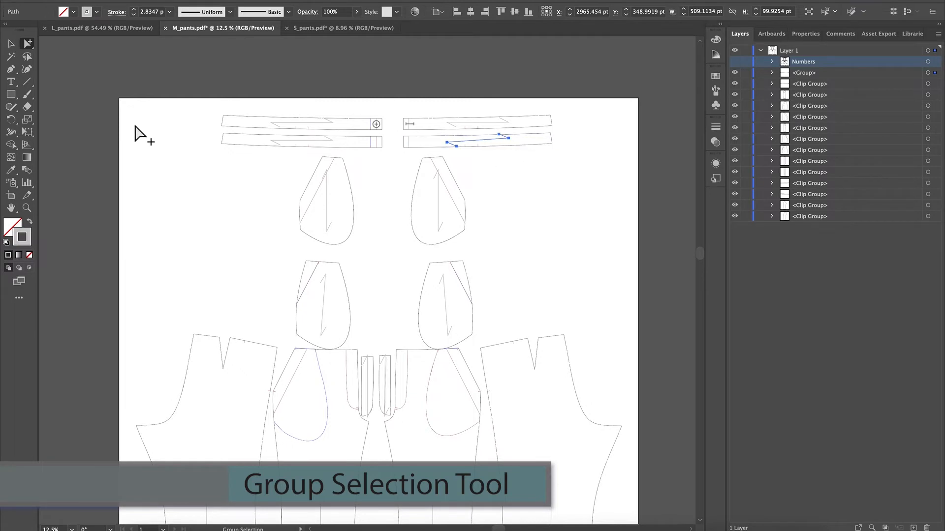
{"action": "left_click", "coordinate": [11, 44]}
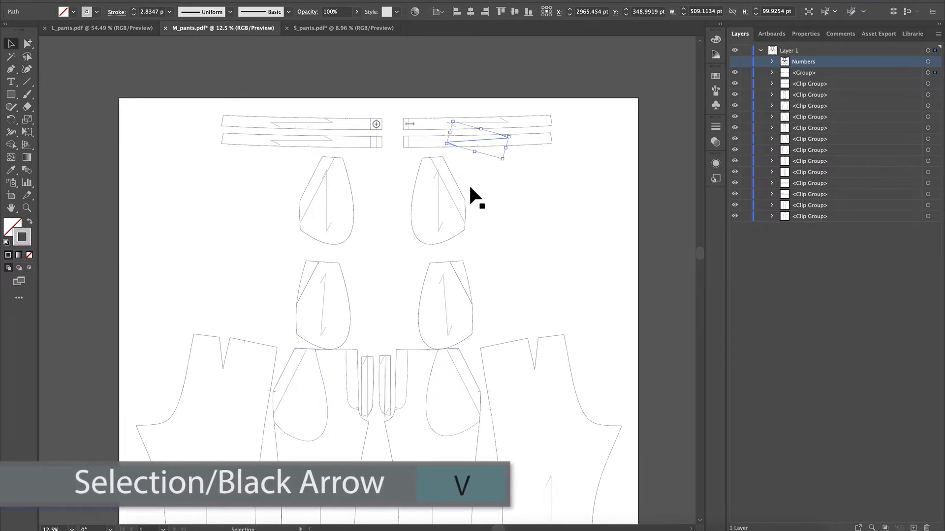
{"action": "left_click_drag", "start_coordinate": [507, 159], "coordinate": [508, 161]}
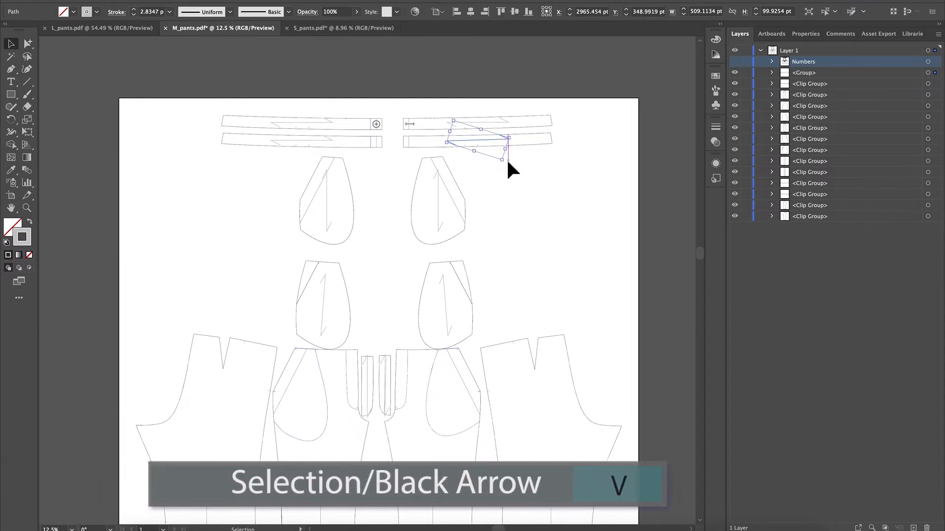
{"action": "left_click", "coordinate": [519, 196]}
Rename Layer 1 of the medium pattern as M and collapse it
{"action": "scroll", "coordinate": [521, 238], "scroll_direction": "down", "scroll_amount": 2}
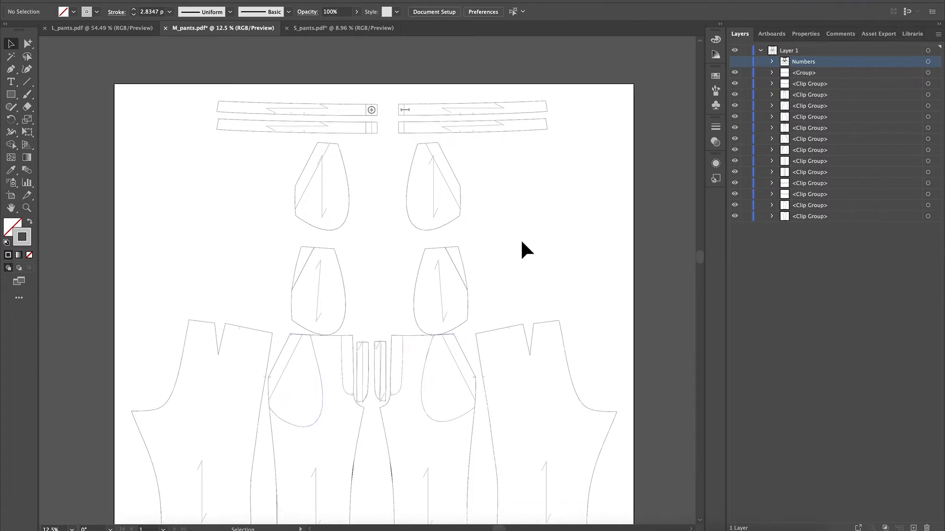
{"action": "scroll", "coordinate": [521, 238], "scroll_direction": "down", "scroll_amount": 2}
{"action": "scroll", "coordinate": [521, 238], "scroll_direction": "up", "scroll_amount": 5}
{"action": "scroll", "coordinate": [521, 238], "scroll_direction": "left", "scroll_amount": 1}
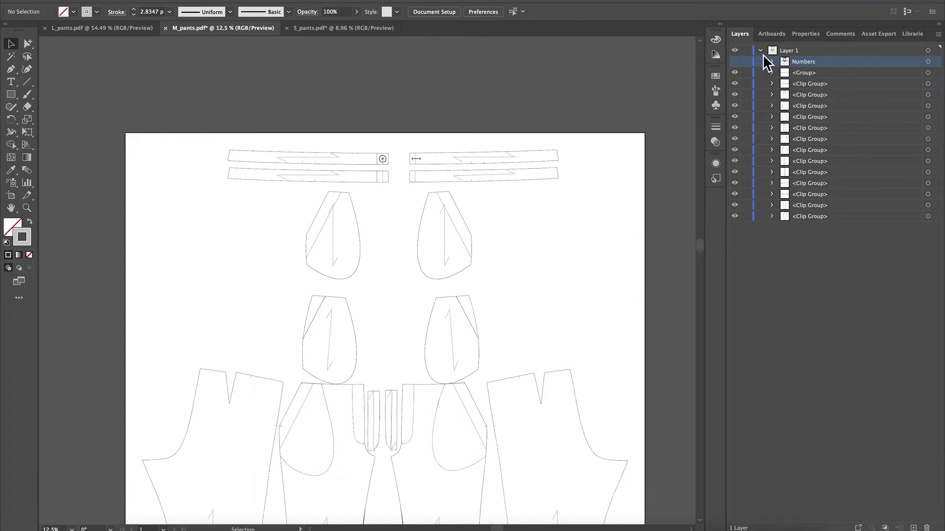
{"action": "double_click", "coordinate": [802, 51]}
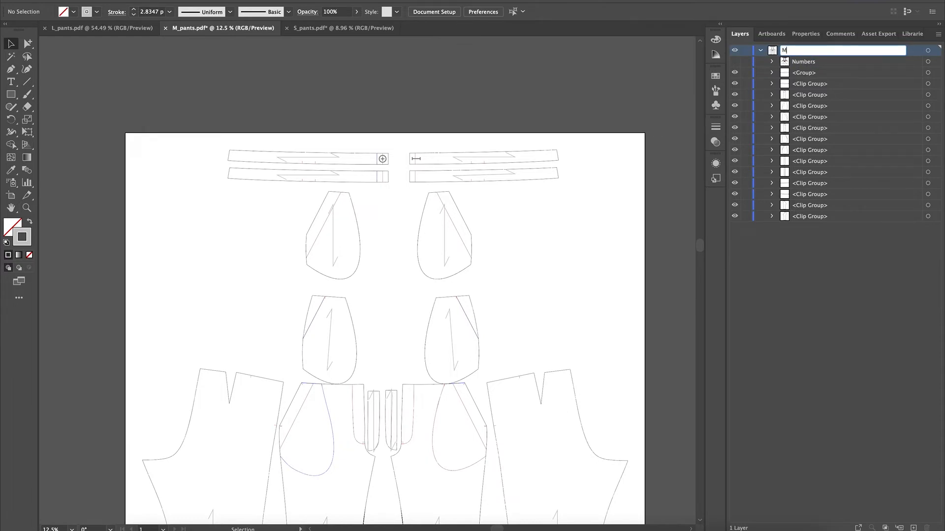
{"action": "key", "text": "Return"}
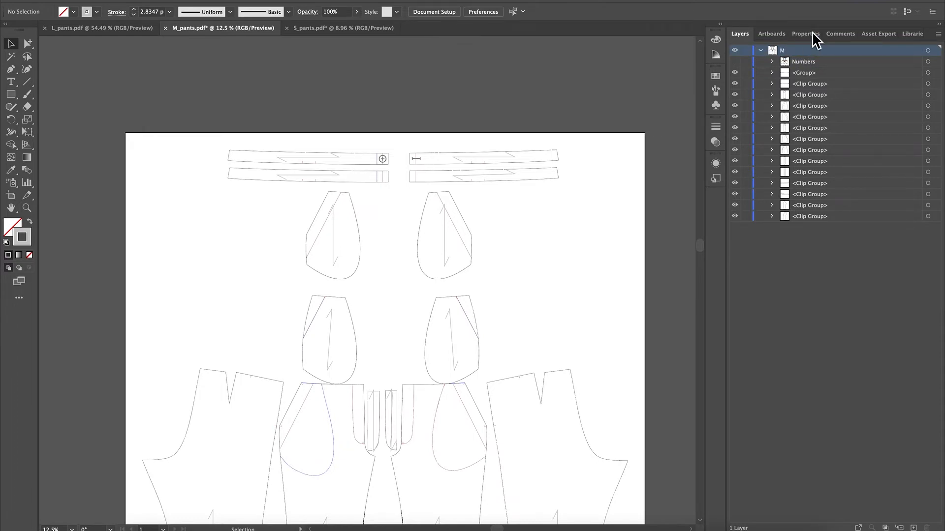
{"action": "left_click", "coordinate": [761, 51]}
{"action": "scroll", "coordinate": [548, 179], "scroll_direction": "down", "scroll_amount": 3}
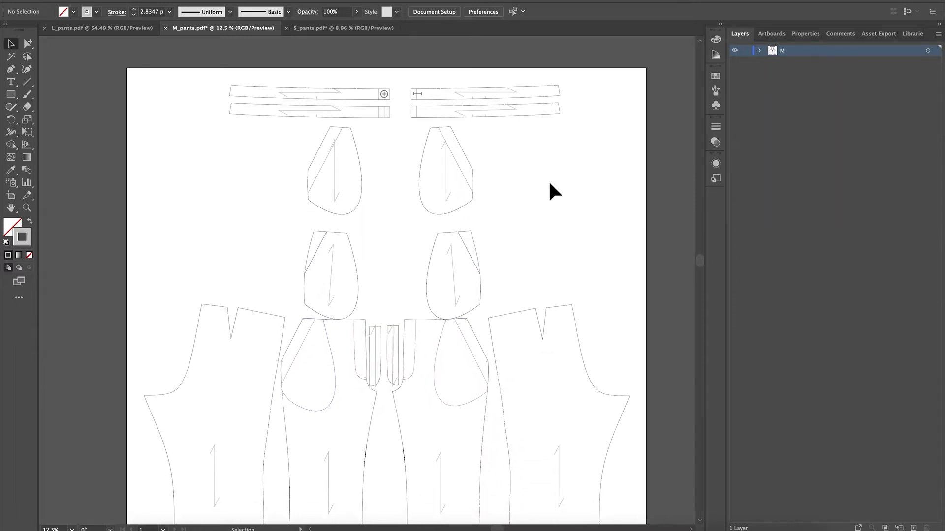
{"action": "key", "text": "super+minus"}
{"action": "scroll", "coordinate": [549, 183], "scroll_direction": "down", "scroll_amount": 2}
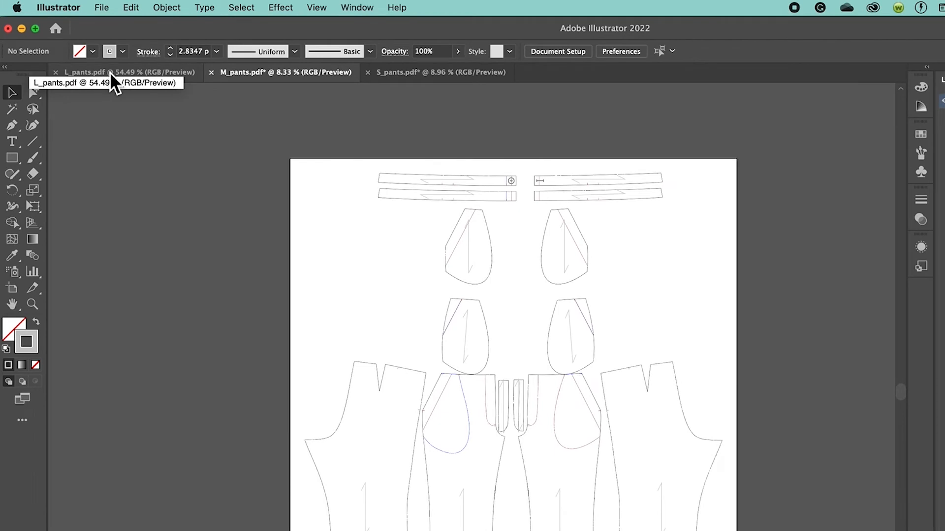
Switch to L_pants.pdf, expand Layer 1 and lock all the clip groups beneath the text objects
{"action": "left_click", "coordinate": [110, 73]}
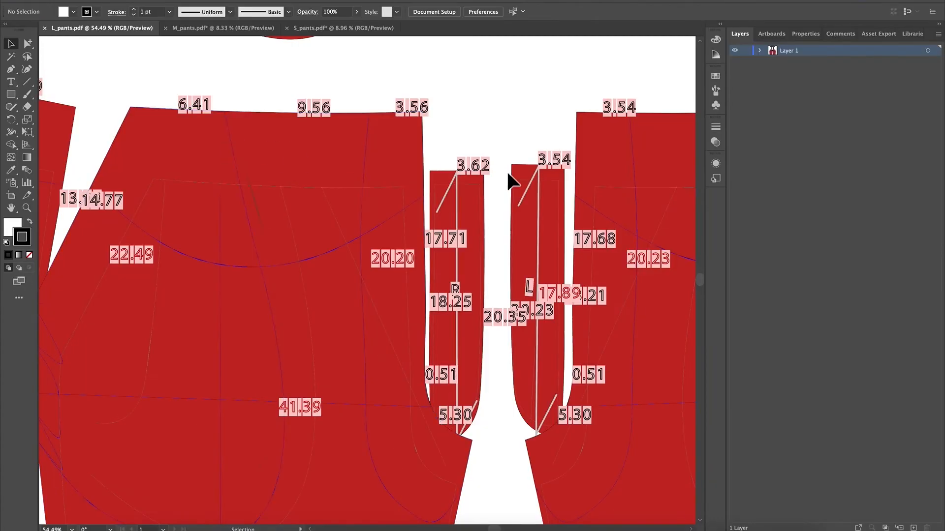
{"action": "scroll", "coordinate": [507, 172], "scroll_direction": "right", "scroll_amount": 2}
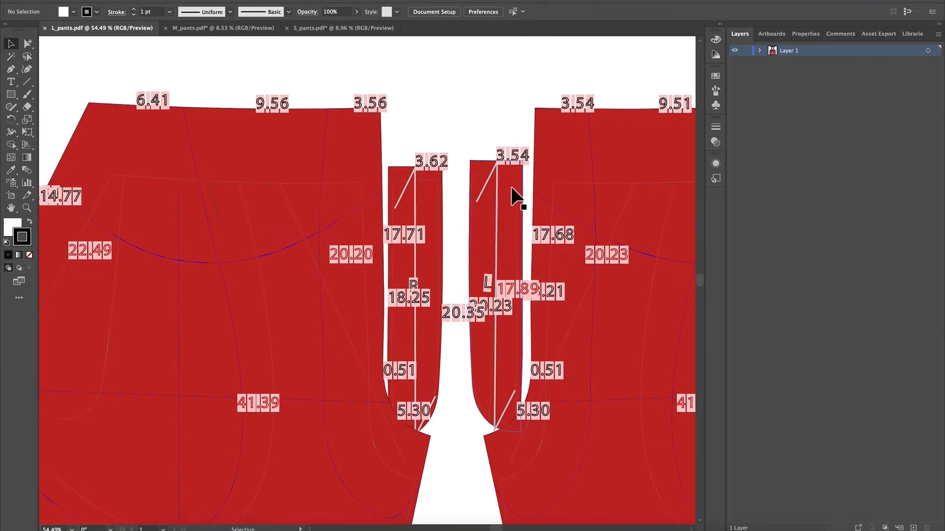
{"action": "left_click", "coordinate": [761, 51]}
{"action": "scroll", "coordinate": [765, 225], "scroll_direction": "down", "scroll_amount": 5}
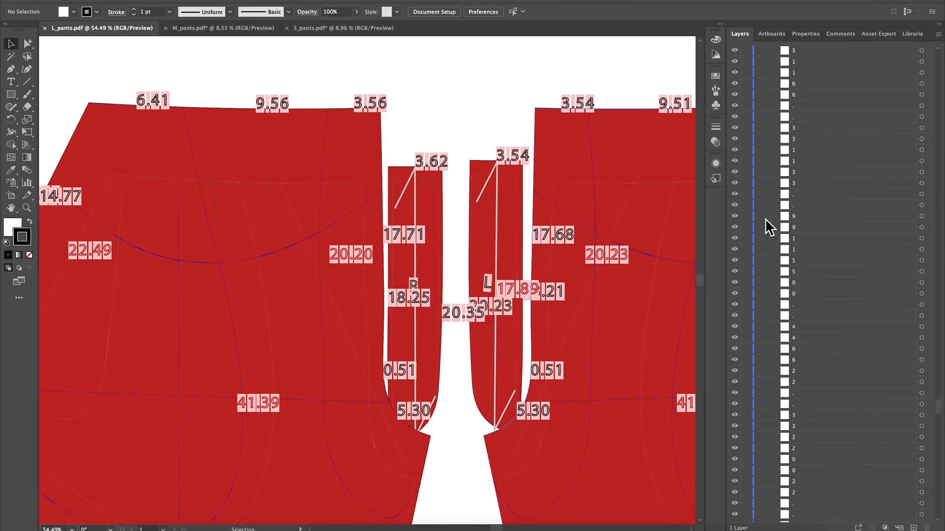
{"action": "scroll", "coordinate": [765, 226], "scroll_direction": "down", "scroll_amount": 15}
{"action": "left_click_drag", "start_coordinate": [749, 375], "coordinate": [748, 517]}
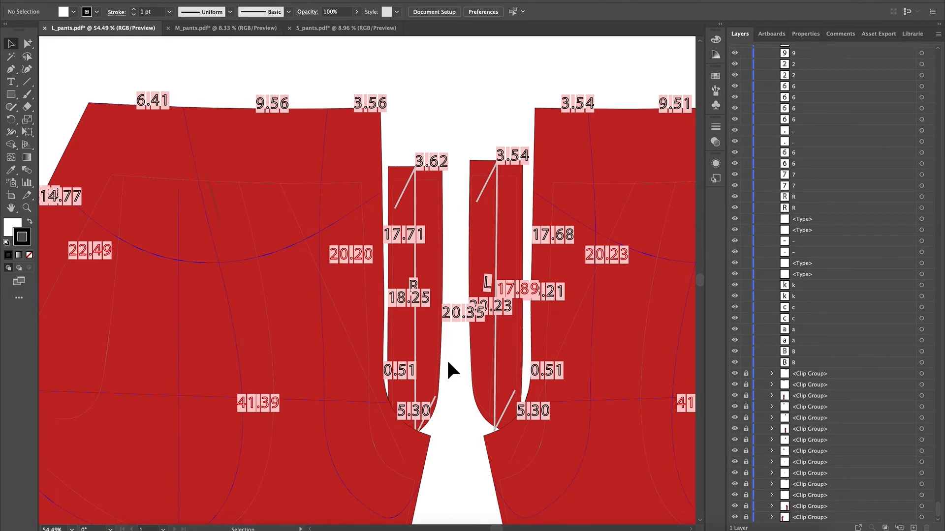
Group all the unlocked measurement text, name the group Numbers and hide it
{"action": "key", "text": "super+a"}
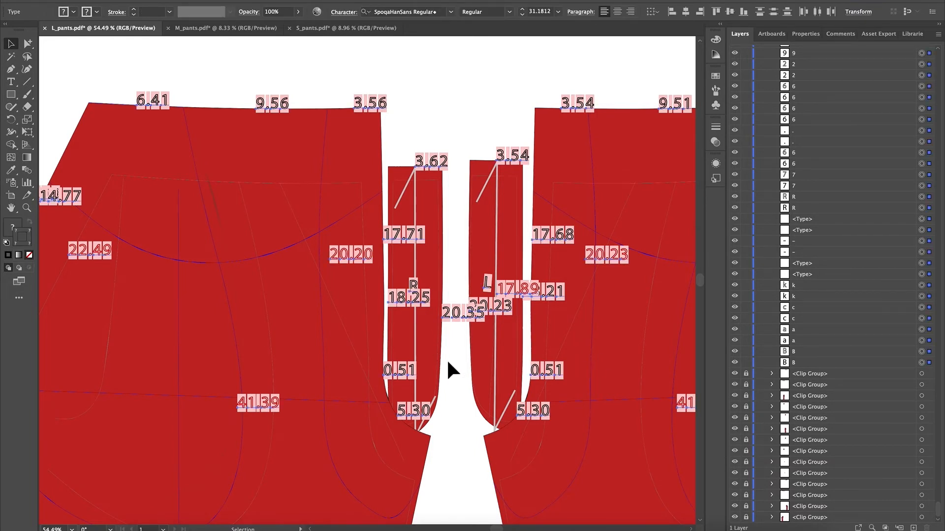
{"action": "key", "text": "super+g"}
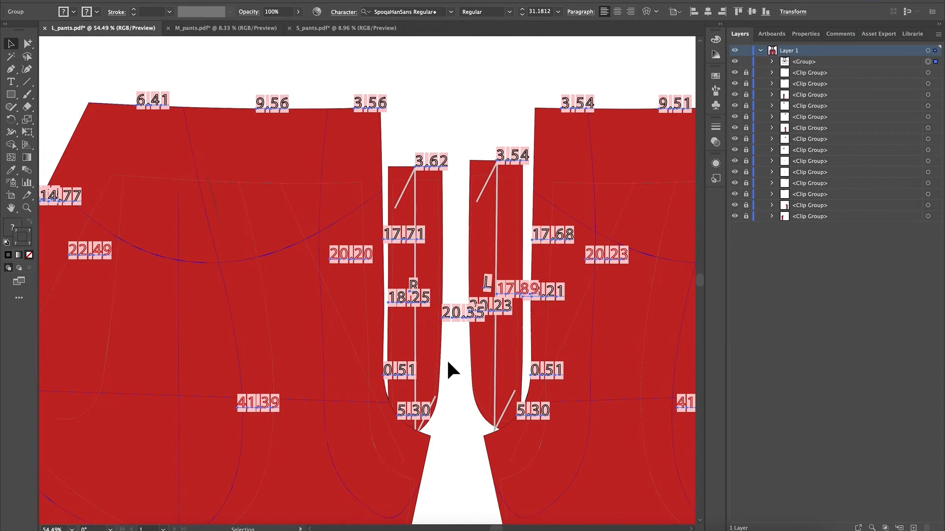
{"action": "double_click", "coordinate": [810, 62]}
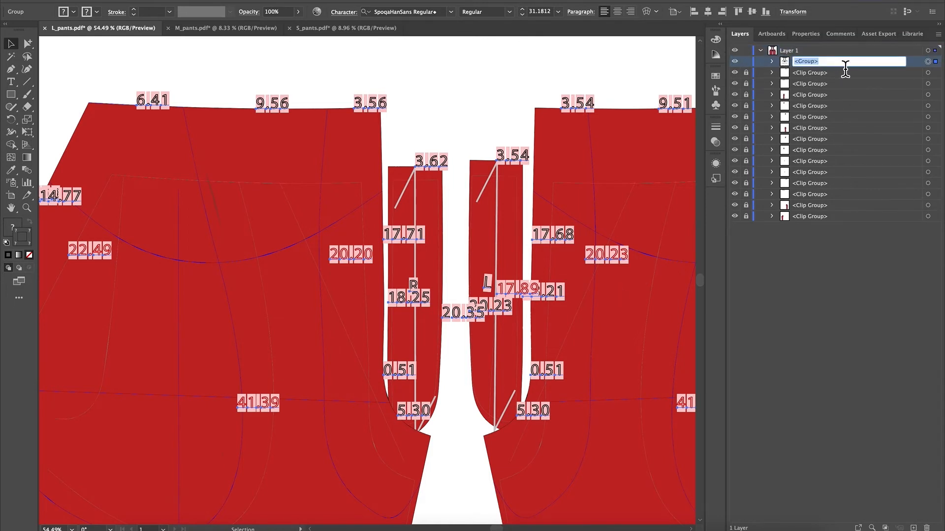
{"action": "key", "text": "Return"}
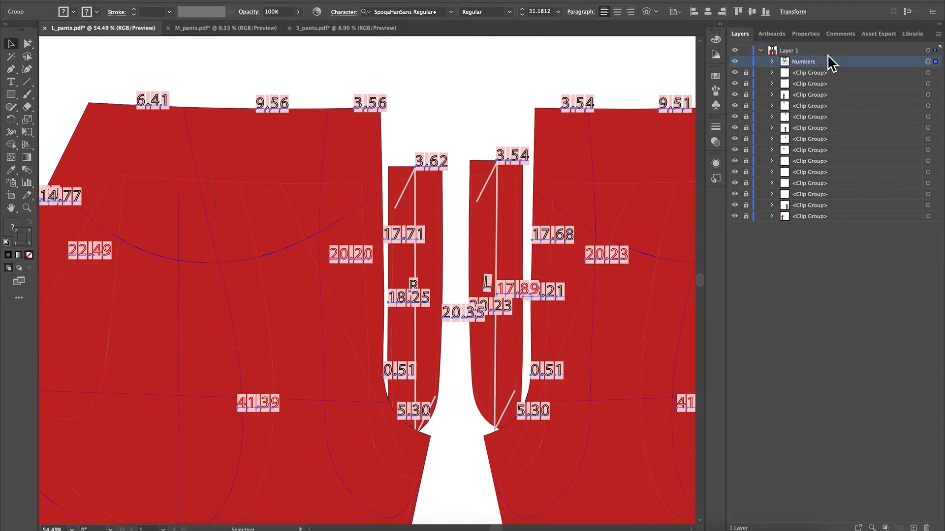
{"action": "left_click", "coordinate": [736, 62]}
{"action": "scroll", "coordinate": [521, 339], "scroll_direction": "up", "scroll_amount": 2}
{"action": "scroll", "coordinate": [522, 339], "scroll_direction": "right", "scroll_amount": 3}
{"action": "scroll", "coordinate": [518, 329], "scroll_direction": "down", "scroll_amount": 6}
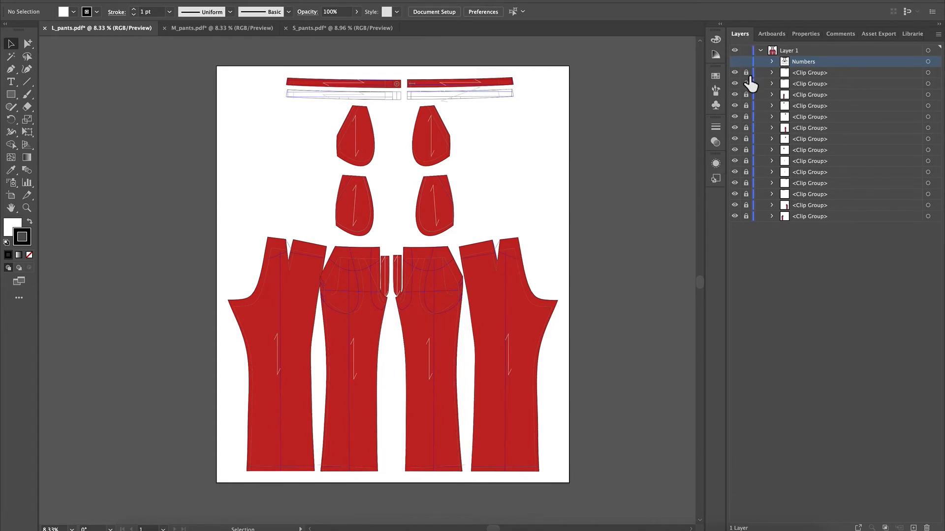
Unlock all the clip groups and delete the invisible page-sized frame paths around the pattern
{"action": "left_click_drag", "start_coordinate": [746, 77], "coordinate": [747, 215]}
{"action": "left_click", "coordinate": [217, 78]}
{"action": "left_click", "coordinate": [28, 44]}
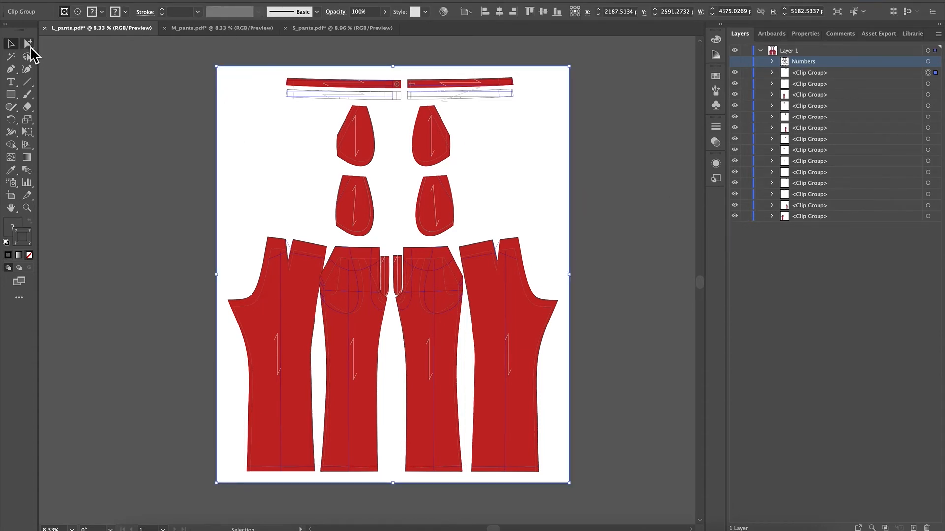
{"action": "left_click", "coordinate": [162, 111]}
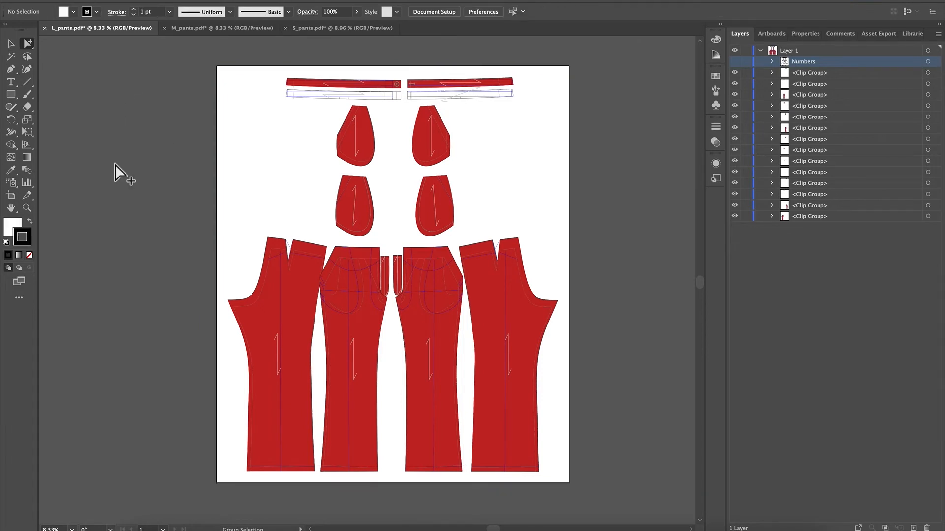
{"action": "left_click", "coordinate": [241, 137]}
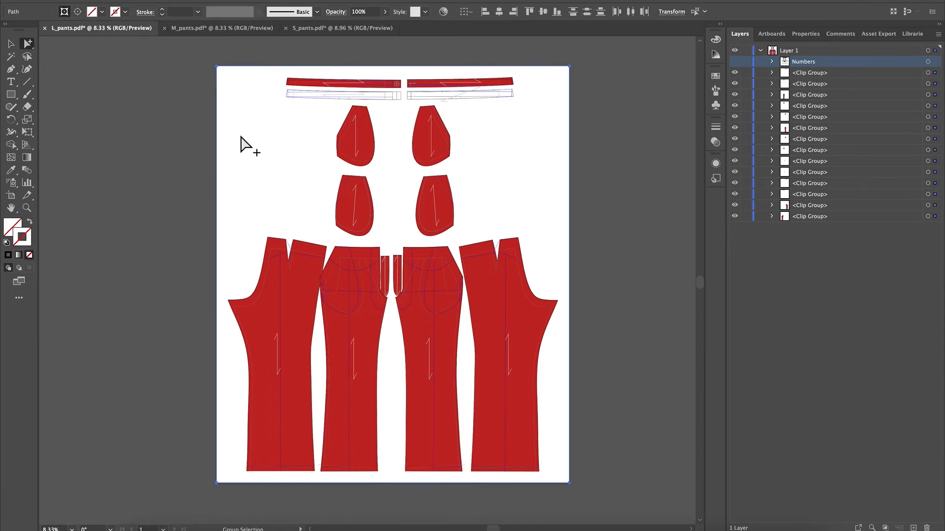
{"action": "key", "text": "Delete"}
Select all the pattern pieces and set their fill to None so only the outlines remain
{"action": "scroll", "coordinate": [241, 137], "scroll_direction": "up", "scroll_amount": 1}
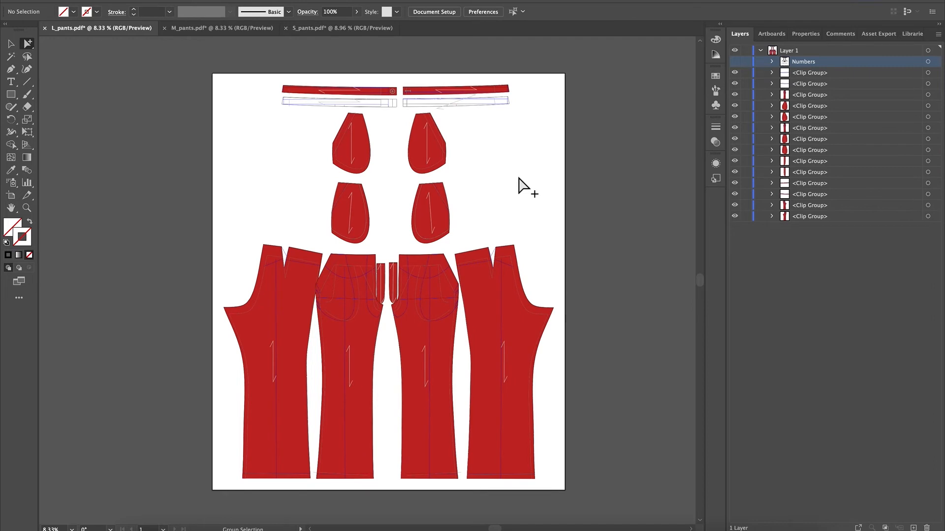
{"action": "key", "text": "ctrl+a"}
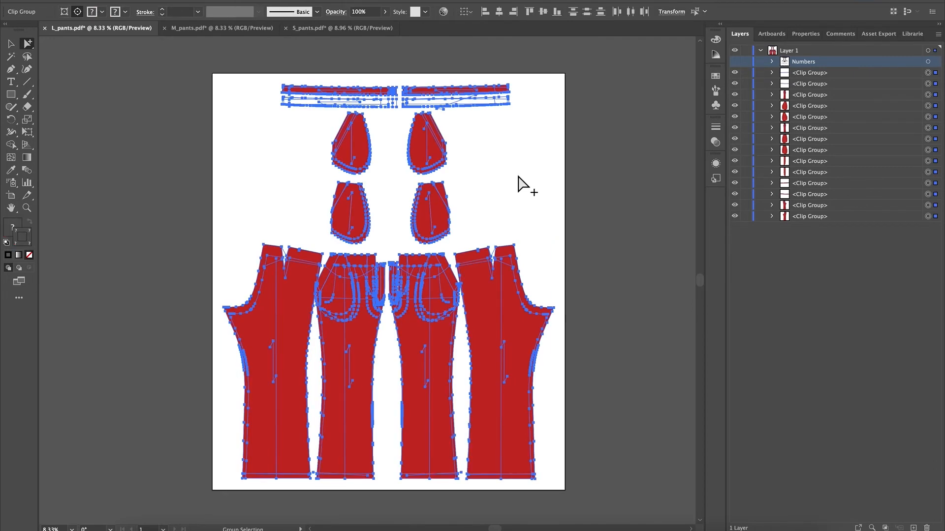
{"action": "left_click", "coordinate": [102, 12]}
{"action": "left_click", "coordinate": [7, 30]}
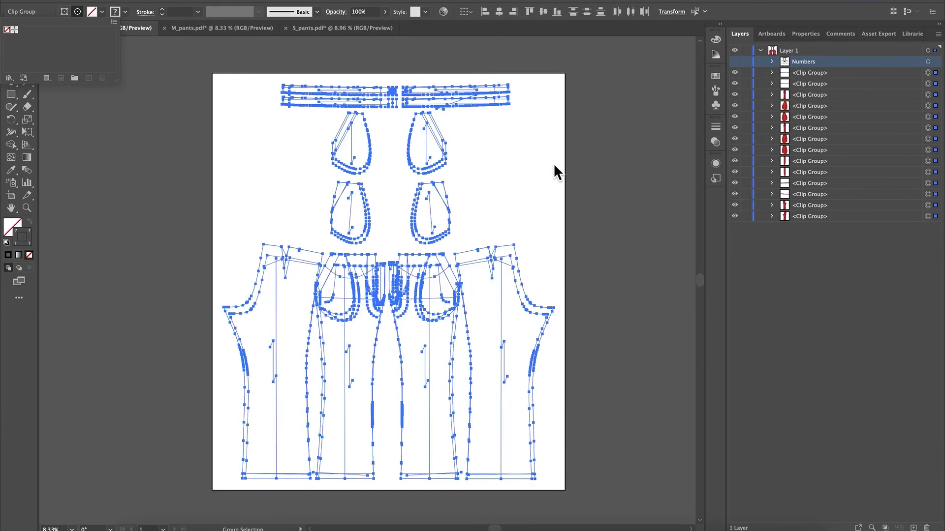
{"action": "left_click", "coordinate": [630, 112]}
{"action": "left_click", "coordinate": [629, 113]}
{"action": "scroll", "coordinate": [606, 145], "scroll_direction": "up", "scroll_amount": 2}
{"action": "scroll", "coordinate": [604, 144], "scroll_direction": "down", "scroll_amount": 1}
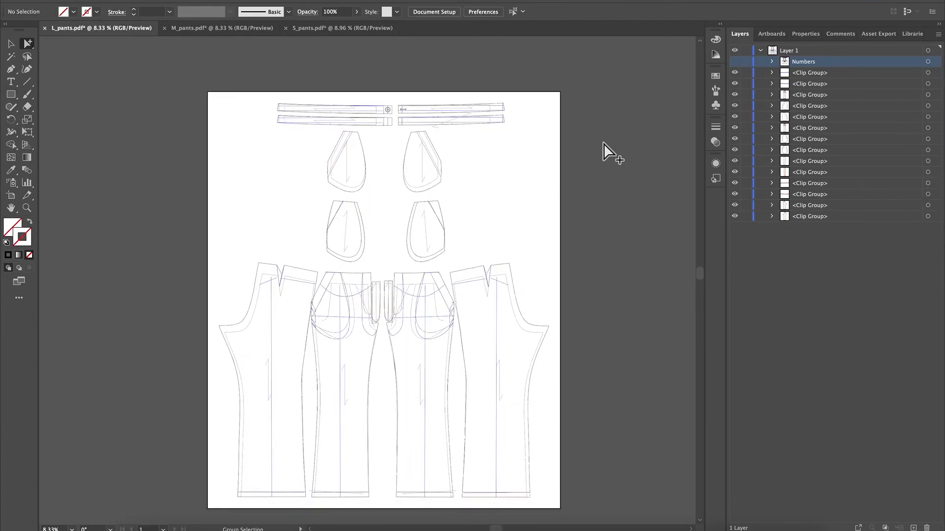
Delete the inner seam lines and extra end marks from the upper left waistband with the Group Selection tool
{"action": "left_click_drag", "start_coordinate": [291, 72], "coordinate": [470, 154]}
{"action": "left_click", "coordinate": [611, 106]}
{"action": "left_click", "coordinate": [27, 208]}
{"action": "left_click_drag", "start_coordinate": [375, 79], "coordinate": [548, 123]}
{"action": "left_click", "coordinate": [29, 44]}
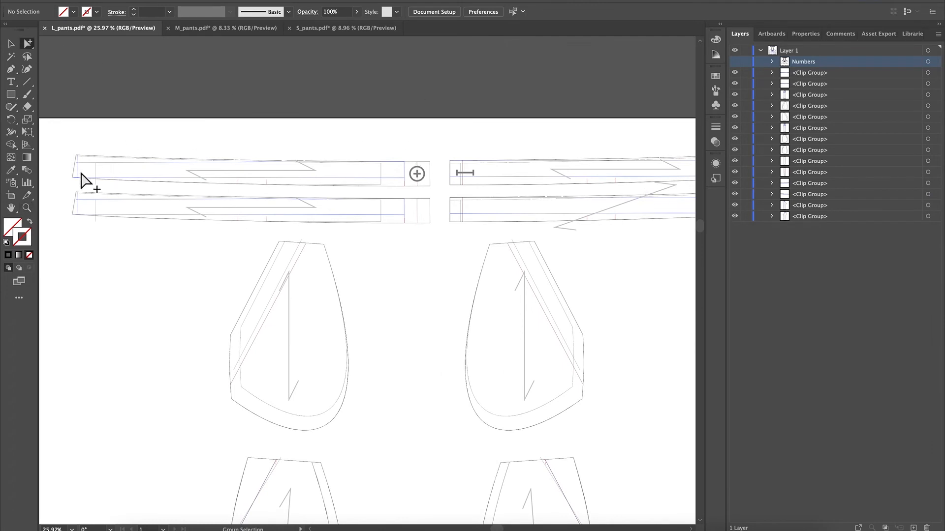
{"action": "left_click", "coordinate": [79, 176]}
{"action": "left_click", "coordinate": [169, 149]}
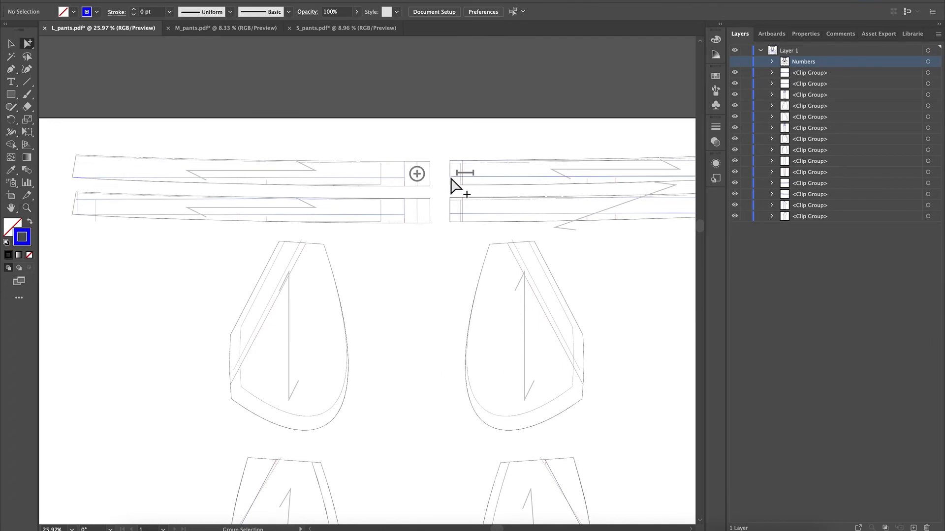
{"action": "left_click", "coordinate": [381, 174]}
{"action": "key", "text": "Delete"}
{"action": "left_click", "coordinate": [401, 178]}
{"action": "key", "text": "Delete"}
Delete the inner seam lines and the extra outer end lines from both right waistbands
{"action": "left_click", "coordinate": [556, 177]}
{"action": "key", "text": "Delete"}
{"action": "scroll", "coordinate": [556, 178], "scroll_direction": "right", "scroll_amount": 4}
{"action": "left_click", "coordinate": [637, 148]}
{"action": "key", "text": "Delete"}
{"action": "left_click", "coordinate": [643, 149]}
{"action": "key", "text": "Delete"}
{"action": "left_click", "coordinate": [676, 159]}
{"action": "left_click", "coordinate": [640, 200], "text": "shift"}
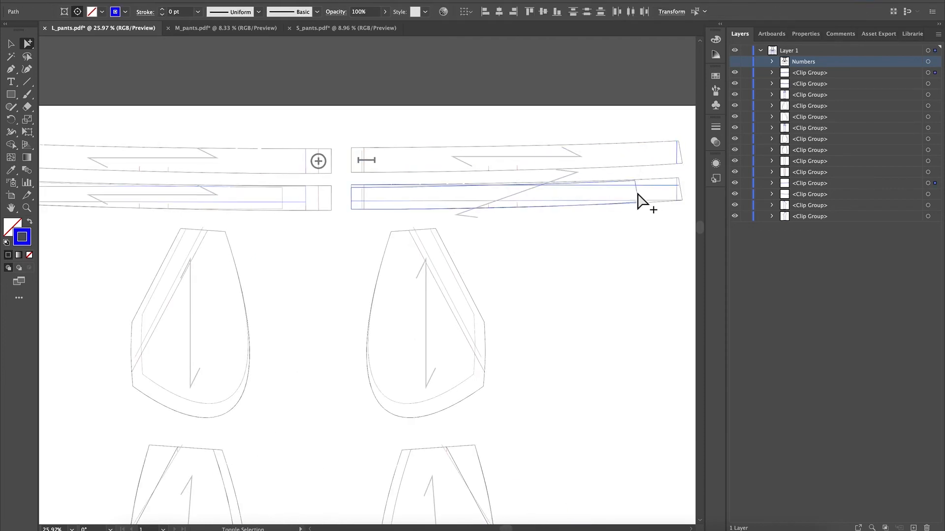
{"action": "key", "text": "Delete"}
Try rotating the lower right waistband's slanted grainline arrow to run along the band
{"action": "left_click", "coordinate": [541, 184]}
{"action": "key", "text": "v"}
{"action": "left_click_drag", "start_coordinate": [587, 224], "coordinate": [581, 251]}
{"action": "left_click", "coordinate": [580, 283]}
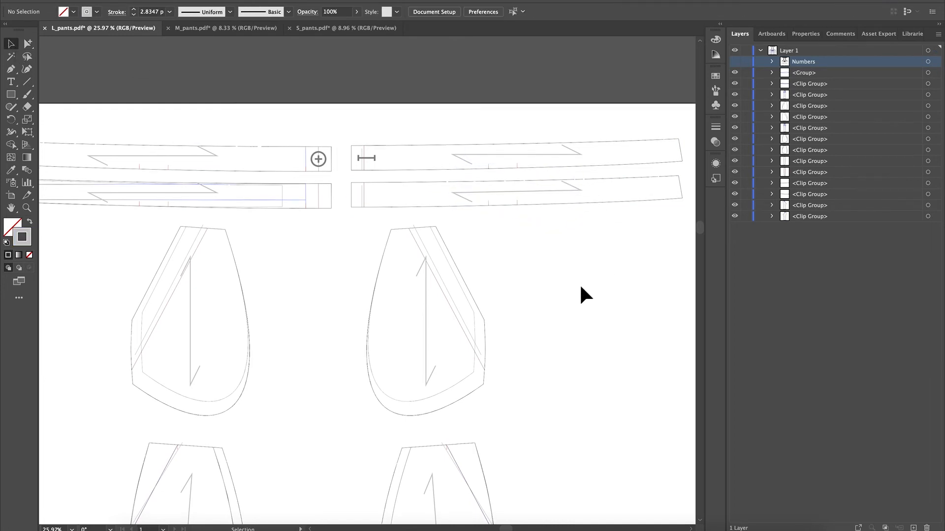
Delete the inner seam lines and the extra vertical marks from the lower left waistband
{"action": "scroll", "coordinate": [580, 283], "scroll_direction": "down", "scroll_amount": 3}
{"action": "scroll", "coordinate": [579, 283], "scroll_direction": "left", "scroll_amount": 3}
{"action": "scroll", "coordinate": [376, 266], "scroll_direction": "up", "scroll_amount": 2}
{"action": "scroll", "coordinate": [376, 267], "scroll_direction": "left", "scroll_amount": 3}
{"action": "left_click", "coordinate": [28, 44]}
{"action": "left_click", "coordinate": [449, 180]}
{"action": "key", "text": "Delete"}
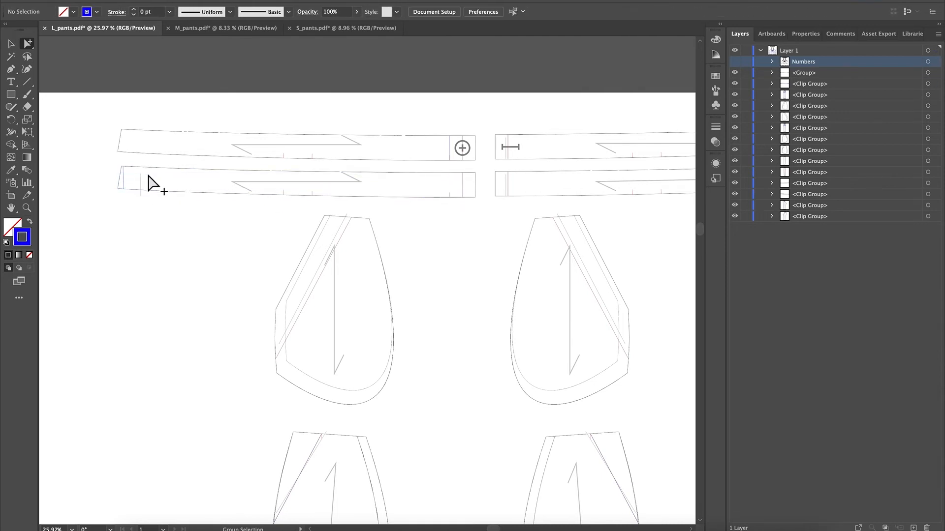
{"action": "left_click", "coordinate": [141, 186]}
{"action": "key", "text": "Delete"}
Try to delete the short vertical marks near the inner ends of the waistbands
{"action": "scroll", "coordinate": [358, 249], "scroll_direction": "down", "scroll_amount": 2}
{"action": "scroll", "coordinate": [359, 249], "scroll_direction": "right", "scroll_amount": 2}
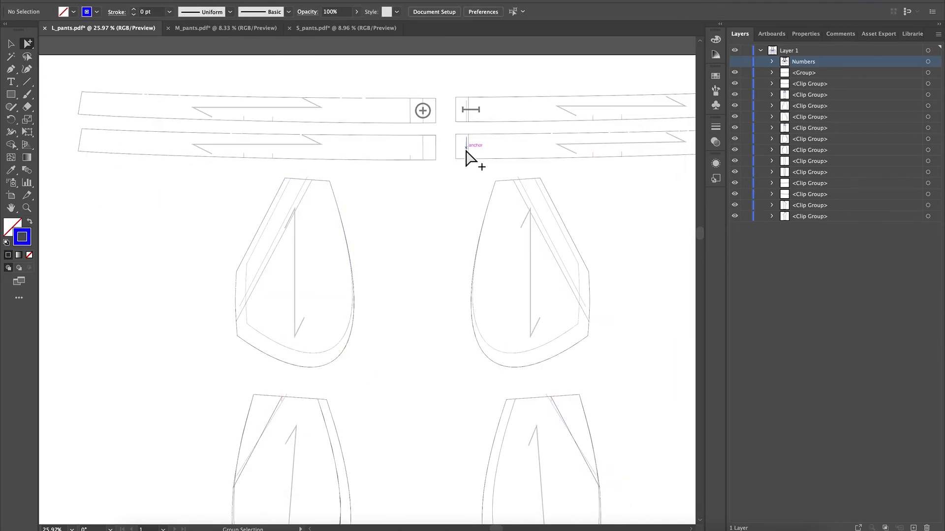
{"action": "left_click", "coordinate": [467, 109]}
{"action": "scroll", "coordinate": [505, 168], "scroll_direction": "right", "scroll_amount": 2}
{"action": "left_click", "coordinate": [365, 124]}
{"action": "key", "text": "Delete"}
{"action": "scroll", "coordinate": [374, 267], "scroll_direction": "up", "scroll_amount": 1}
Undo the latest waistband line deletions and the rotation of the lower right grainline arrow
{"action": "key", "text": "super+z"}
{"action": "key", "text": "super+z"}
{"action": "key", "text": "super+z"}
{"action": "key", "text": "super+z"}
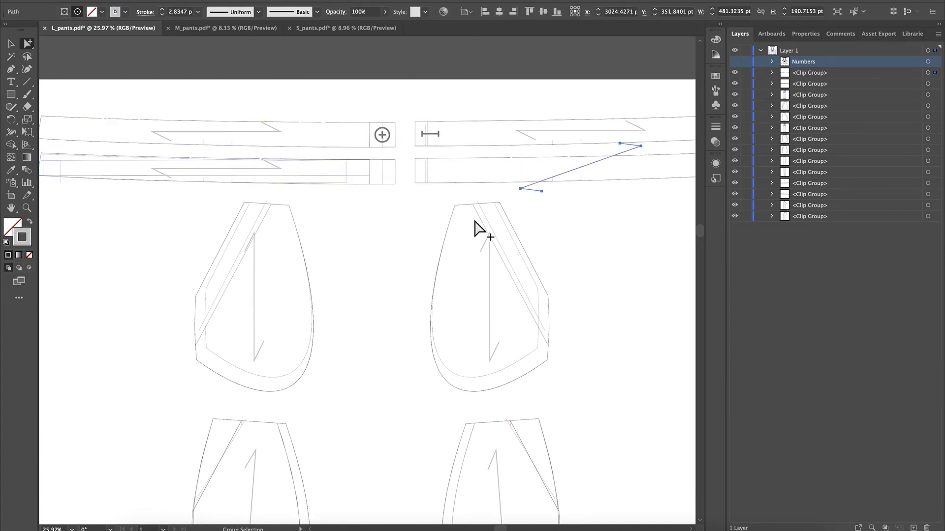
Rotate the lower right waistband's grainline arrow so it lies inside the band, parallel to its edges
{"action": "left_click", "coordinate": [565, 174]}
{"action": "key", "text": "super+z"}
{"action": "left_click_drag", "start_coordinate": [645, 194], "coordinate": [648, 228]}
{"action": "left_click", "coordinate": [336, 307]}
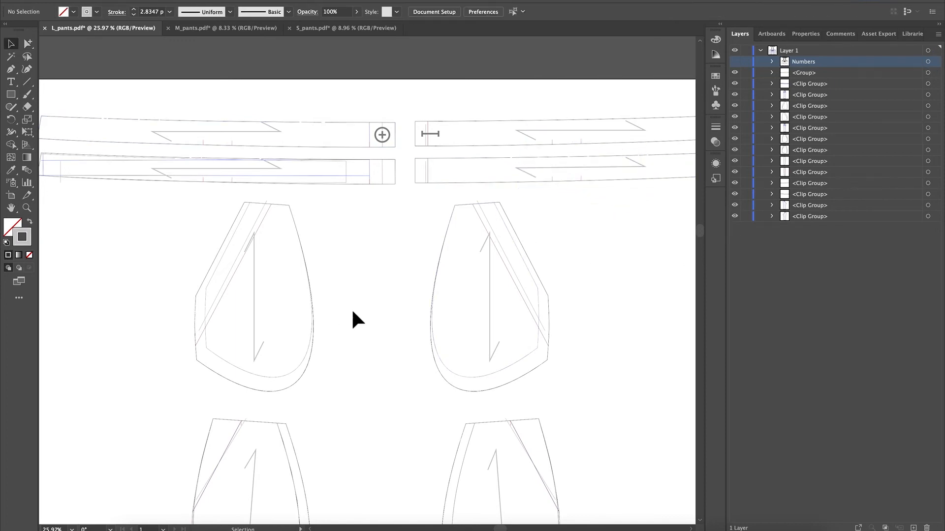
Delete the inner seam lines from the lower left waistband and the extra vertical line from the inner ends of the right waistbands
{"action": "left_click", "coordinate": [357, 171]}
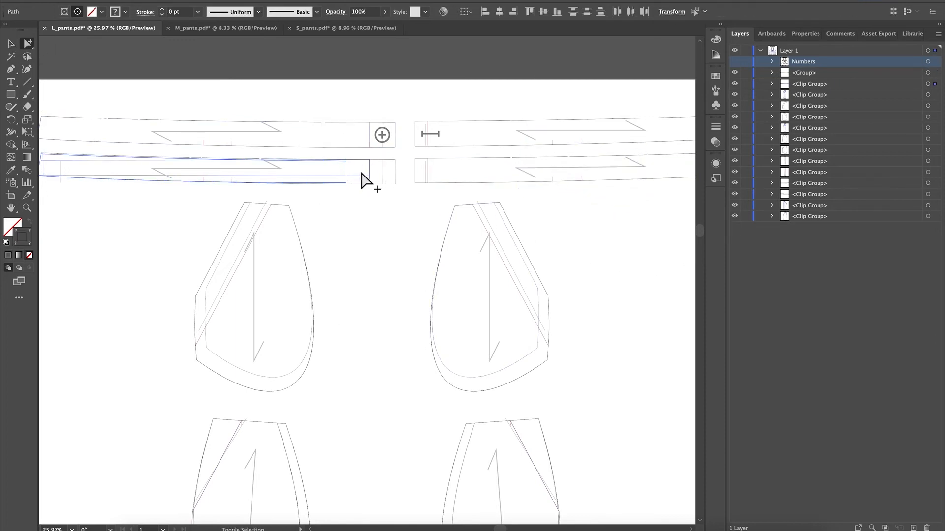
{"action": "left_click", "coordinate": [363, 179]}
{"action": "scroll", "coordinate": [361, 180], "scroll_direction": "up", "scroll_amount": 1}
{"action": "scroll", "coordinate": [362, 179], "scroll_direction": "left", "scroll_amount": 1}
{"action": "left_click", "coordinate": [434, 152]}
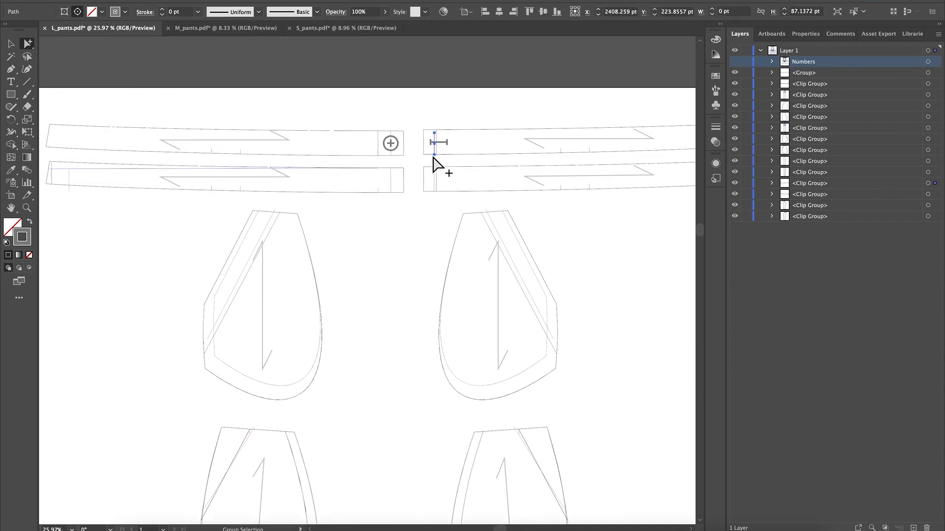
{"action": "left_click", "coordinate": [407, 247]}
Delete the inner seam outlines and the extra parallel diagonal lines from the two upper pocket pieces
{"action": "scroll", "coordinate": [407, 247], "scroll_direction": "down", "scroll_amount": 5}
{"action": "scroll", "coordinate": [407, 247], "scroll_direction": "right", "scroll_amount": 2}
{"action": "left_click", "coordinate": [244, 183]}
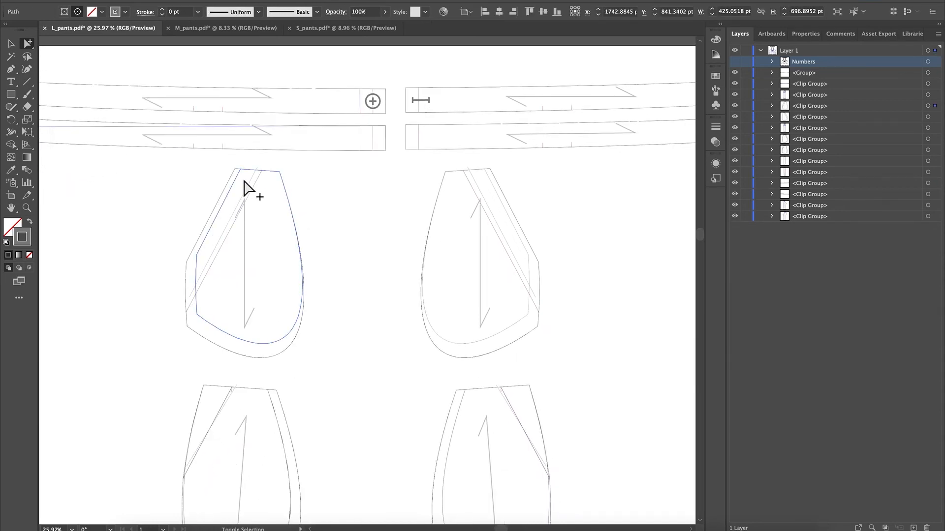
{"action": "key", "text": "Delete"}
{"action": "left_click", "coordinate": [478, 188]}
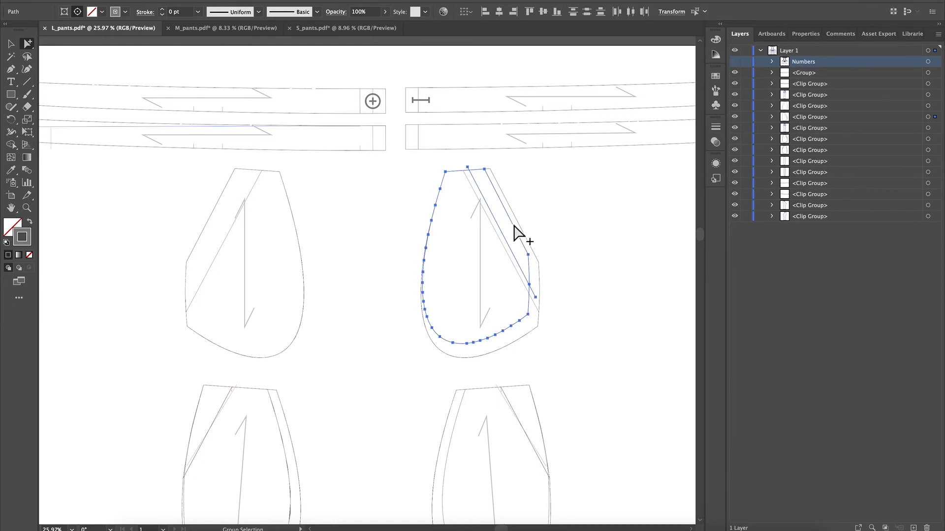
{"action": "key", "text": "Delete"}
Delete the inner seam outlines and the extra diagonal lines from the two lower pocket pieces
{"action": "scroll", "coordinate": [226, 206], "scroll_direction": "up", "scroll_amount": 4}
{"action": "scroll", "coordinate": [226, 206], "scroll_direction": "left", "scroll_amount": 3}
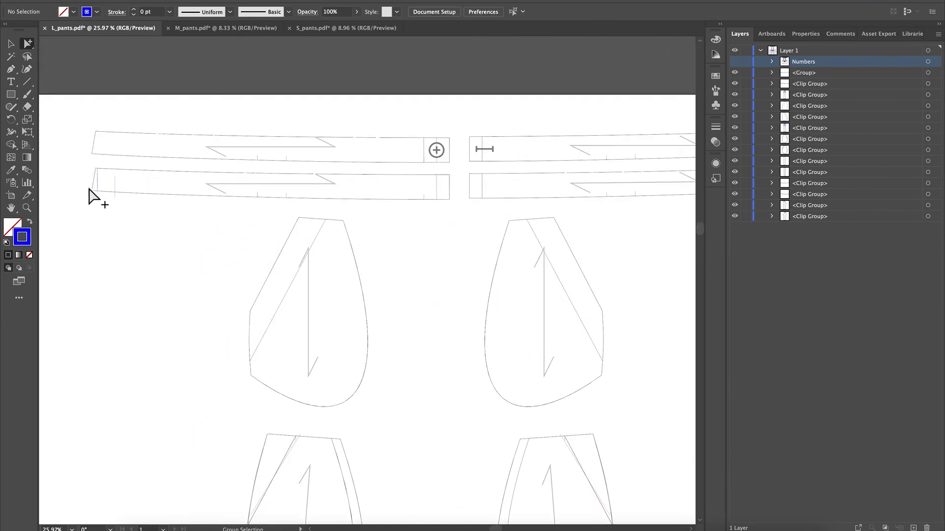
{"action": "scroll", "coordinate": [125, 193], "scroll_direction": "down", "scroll_amount": 5}
{"action": "scroll", "coordinate": [274, 263], "scroll_direction": "right", "scroll_amount": 2}
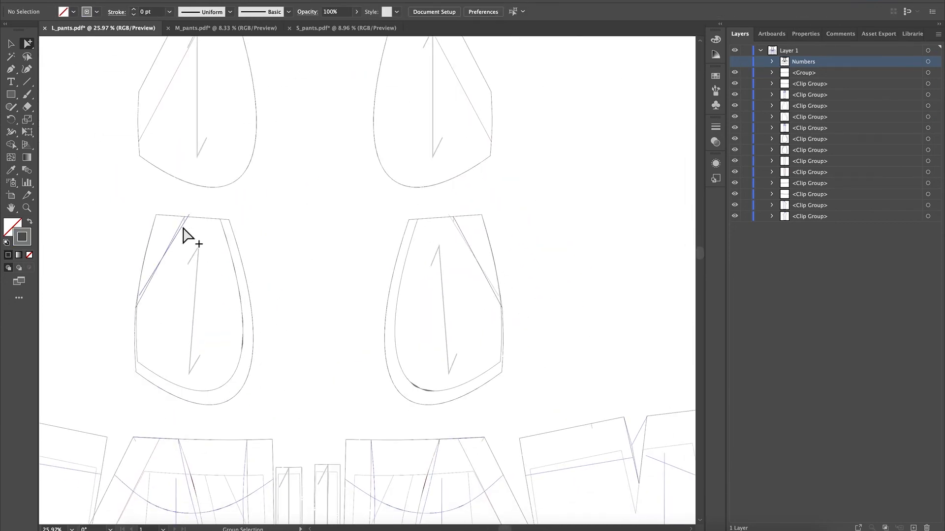
{"action": "left_click", "coordinate": [187, 236]}
{"action": "key", "text": "Delete"}
{"action": "left_click", "coordinate": [414, 231]}
{"action": "key", "text": "Delete"}
Delete the inner seam outline, the long vertical guide line and the slanted lines below the waist from the left back piece
{"action": "scroll", "coordinate": [421, 306], "scroll_direction": "down", "scroll_amount": 5}
{"action": "scroll", "coordinate": [295, 276], "scroll_direction": "left", "scroll_amount": 5}
{"action": "left_click", "coordinate": [206, 223]}
{"action": "left_click", "coordinate": [272, 265]}
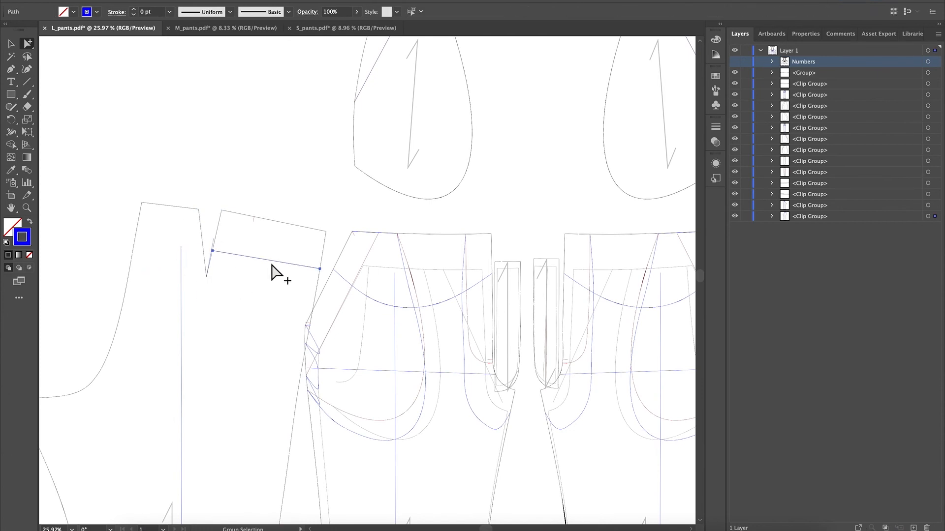
Delete the waist curve, vertical centre line, horizontal hip line, inner seam outline and outer pocket curve from the left front piece
{"action": "scroll", "coordinate": [221, 316], "scroll_direction": "down", "scroll_amount": 5}
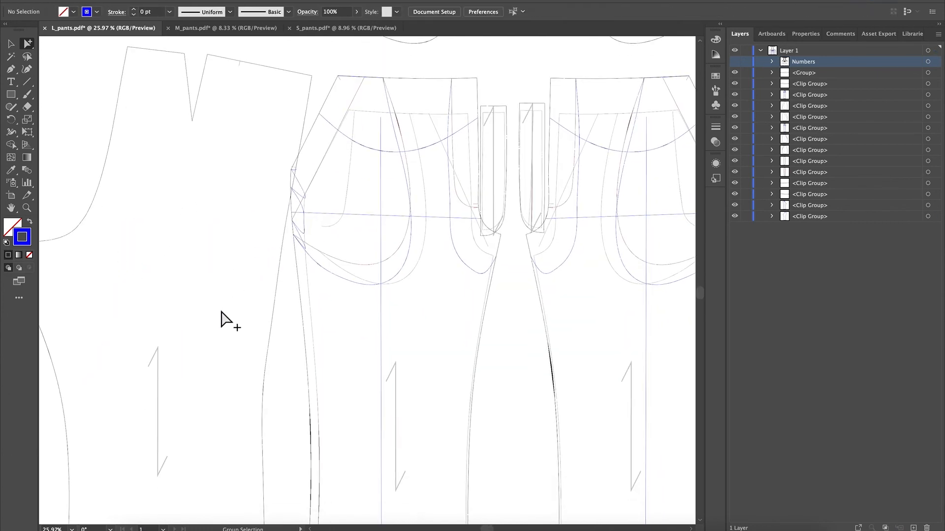
{"action": "scroll", "coordinate": [352, 142], "scroll_direction": "right", "scroll_amount": 2}
{"action": "left_click", "coordinate": [367, 131]}
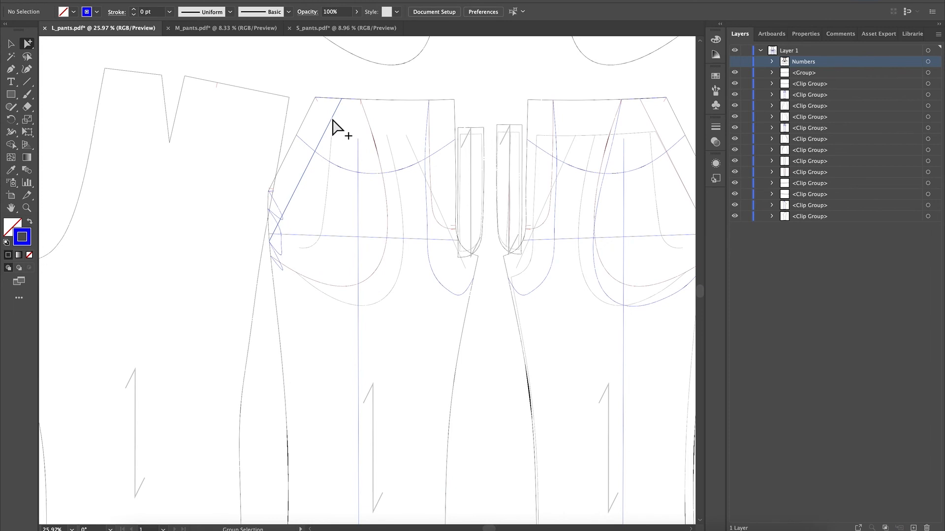
{"action": "left_click", "coordinate": [338, 166]}
{"action": "key", "text": "Delete"}
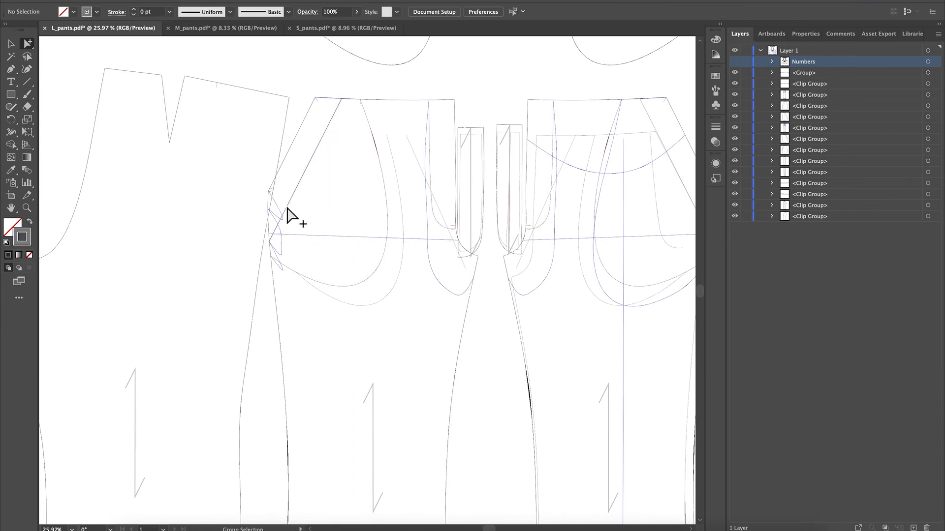
{"action": "left_click", "coordinate": [279, 202]}
{"action": "left_click", "coordinate": [380, 301]}
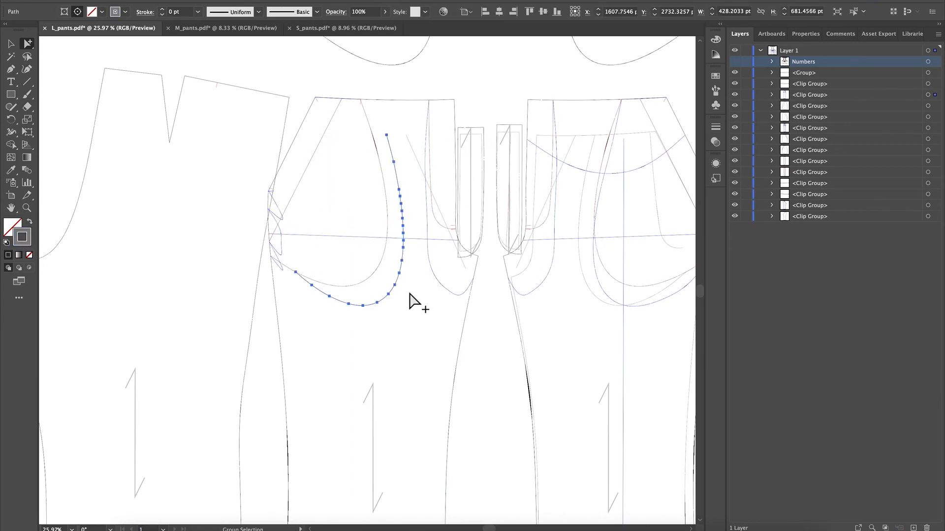
{"action": "left_click", "coordinate": [279, 205], "text": "shift"}
{"action": "key", "text": "Delete"}
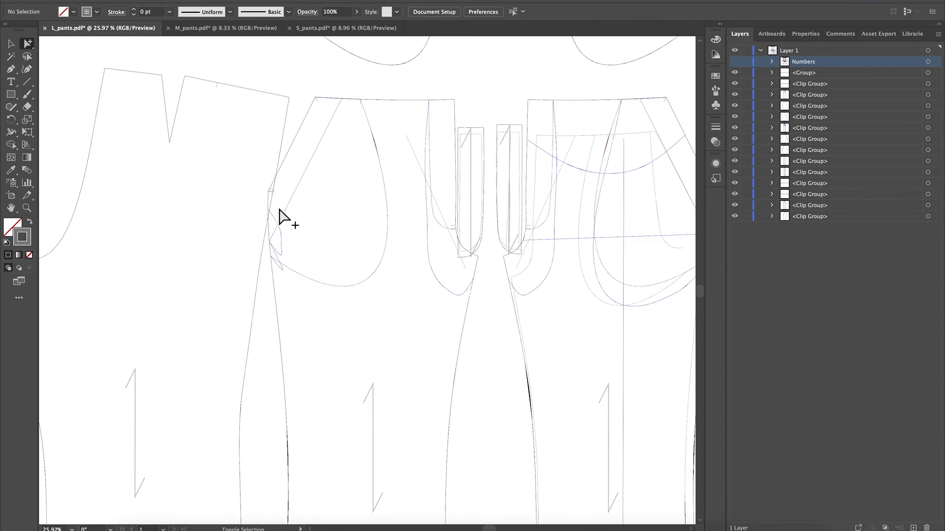
Delete the zigzag marks at the left front's side seam and the extra curve and slanted line around its fly
{"action": "left_click", "coordinate": [281, 239]}
{"action": "key", "text": "Delete"}
{"action": "left_click", "coordinate": [272, 250]}
{"action": "key", "text": "Delete"}
{"action": "scroll", "coordinate": [498, 173], "scroll_direction": "down", "scroll_amount": 2}
{"action": "left_click", "coordinate": [437, 260]}
{"action": "key", "text": "Delete"}
{"action": "left_click", "coordinate": [394, 120]}
{"action": "key", "text": "Delete"}
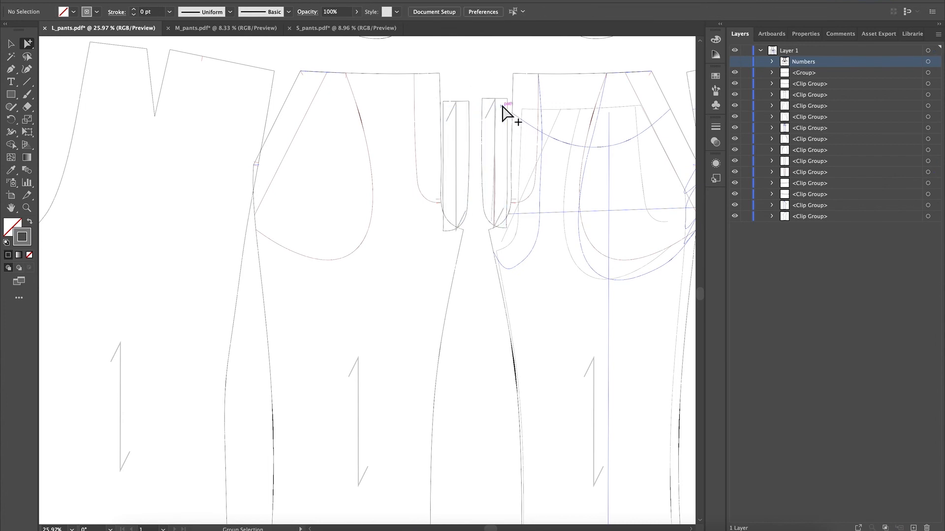
Delete the waist curve, vertical centre line and inner pocket line from the right front piece
{"action": "left_click", "coordinate": [493, 222]}
{"action": "key", "text": "Delete"}
{"action": "scroll", "coordinate": [522, 202], "scroll_direction": "up", "scroll_amount": 1}
{"action": "scroll", "coordinate": [521, 201], "scroll_direction": "right", "scroll_amount": 1}
{"action": "left_click", "coordinate": [620, 215]}
{"action": "key", "text": "Delete"}
{"action": "left_click", "coordinate": [615, 158]}
{"action": "key", "text": "Delete"}
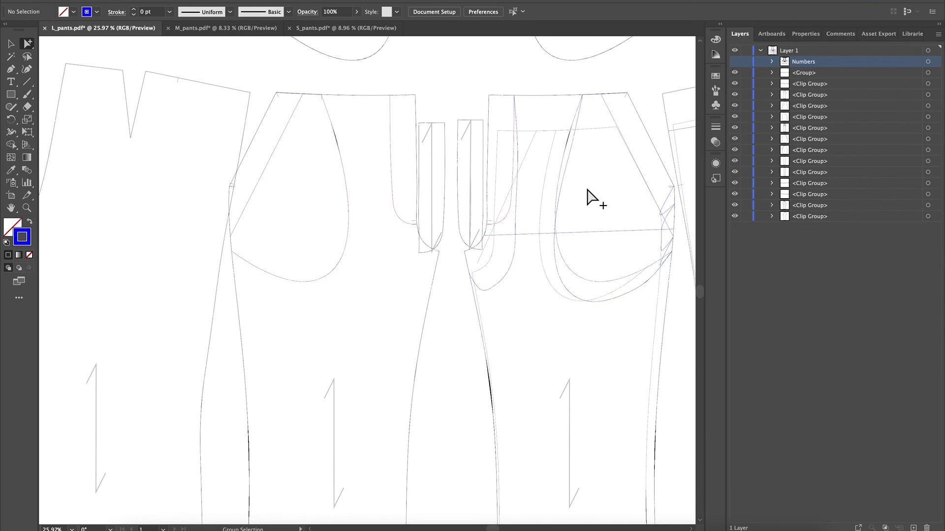
Delete the right front's duplicate pocket curves, inner seam outline, extra fly curve and slanted line beside the fly
{"action": "left_click", "coordinate": [597, 300]}
{"action": "key", "text": "Delete"}
{"action": "left_click", "coordinate": [602, 130]}
{"action": "key", "text": "Delete"}
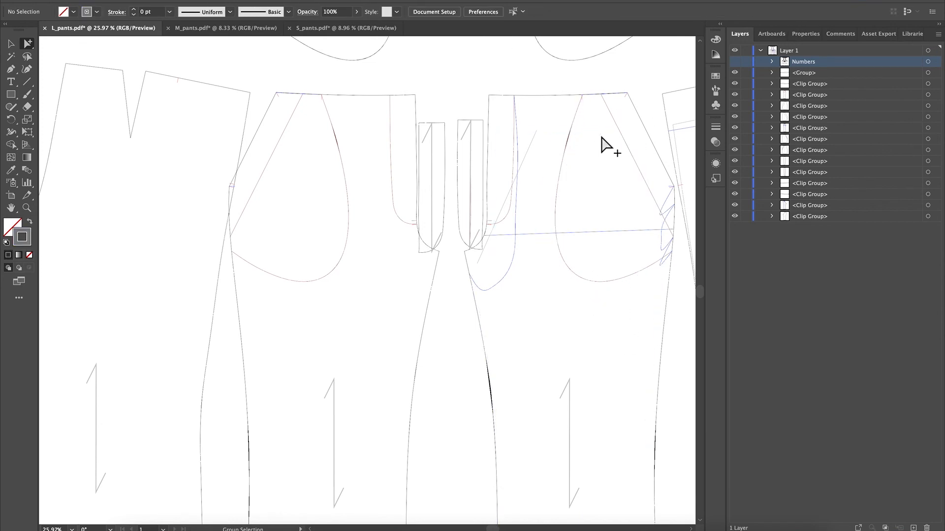
{"action": "left_click", "coordinate": [497, 269]}
{"action": "key", "text": "Delete"}
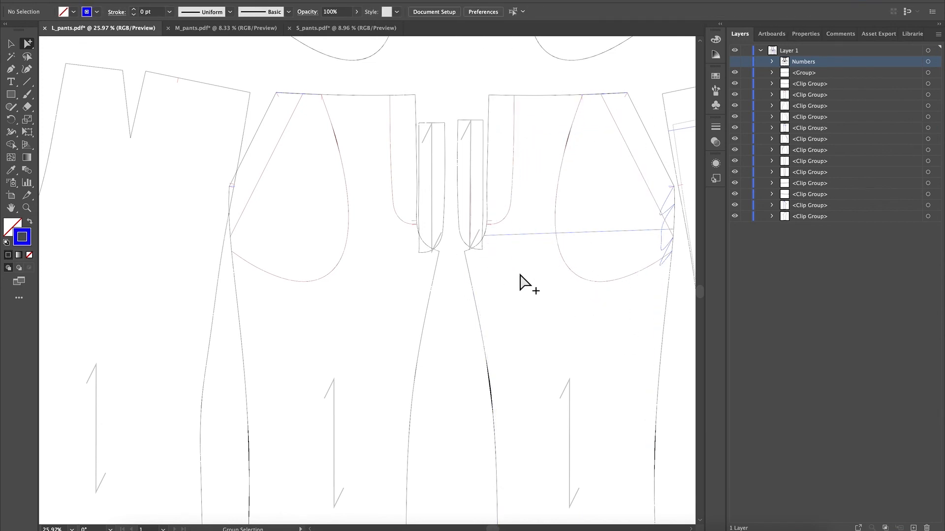
Delete the zigzag side-seam marks and the horizontal hip line from the right front piece
{"action": "scroll", "coordinate": [665, 182], "scroll_direction": "down", "scroll_amount": 1}
{"action": "left_click", "coordinate": [648, 239]}
{"action": "key", "text": "Delete"}
{"action": "scroll", "coordinate": [534, 177], "scroll_direction": "down", "scroll_amount": 4}
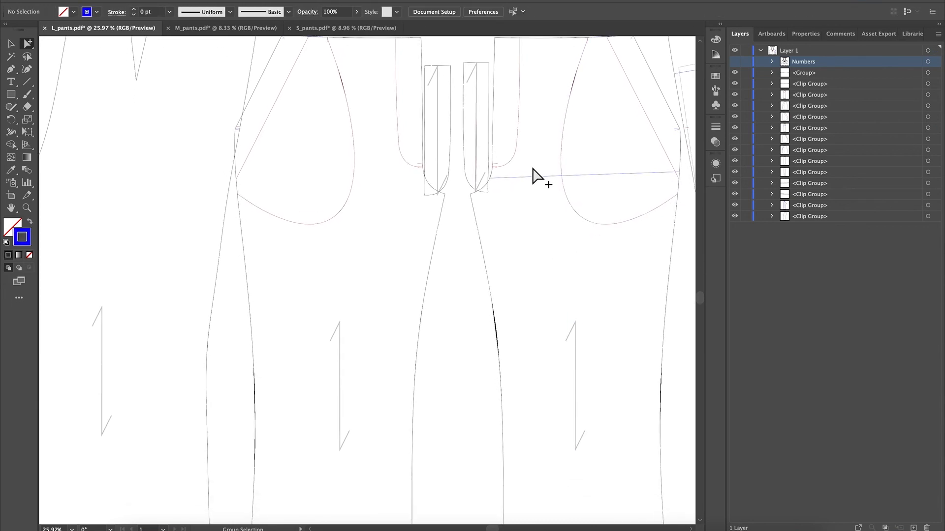
Delete the inner seam outline, vertical guide line, slanted waist lines and extra dart lines from the right back piece
{"action": "scroll", "coordinate": [512, 192], "scroll_direction": "up", "scroll_amount": 10}
{"action": "scroll", "coordinate": [487, 255], "scroll_direction": "right", "scroll_amount": 7}
{"action": "scroll", "coordinate": [486, 254], "scroll_direction": "right", "scroll_amount": 10}
{"action": "scroll", "coordinate": [487, 254], "scroll_direction": "down", "scroll_amount": 4}
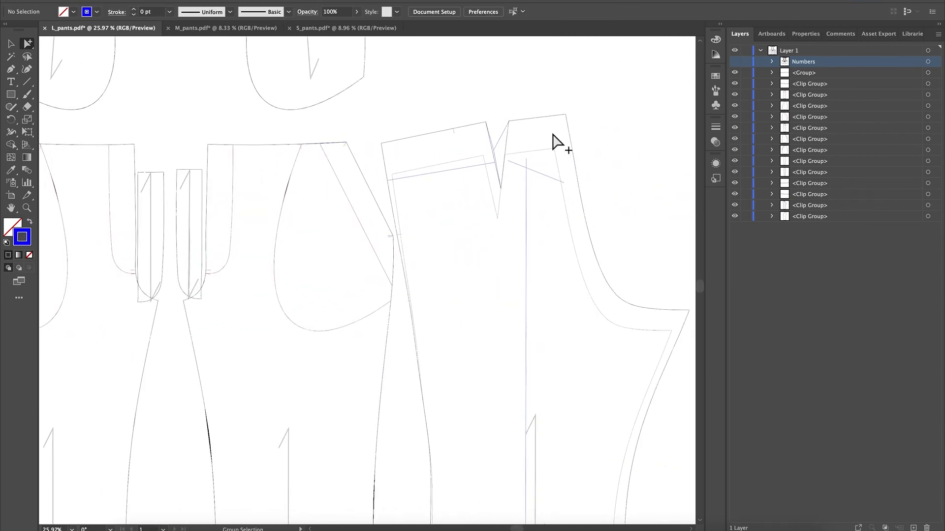
{"action": "left_click", "coordinate": [523, 167]}
{"action": "key", "text": "Delete"}
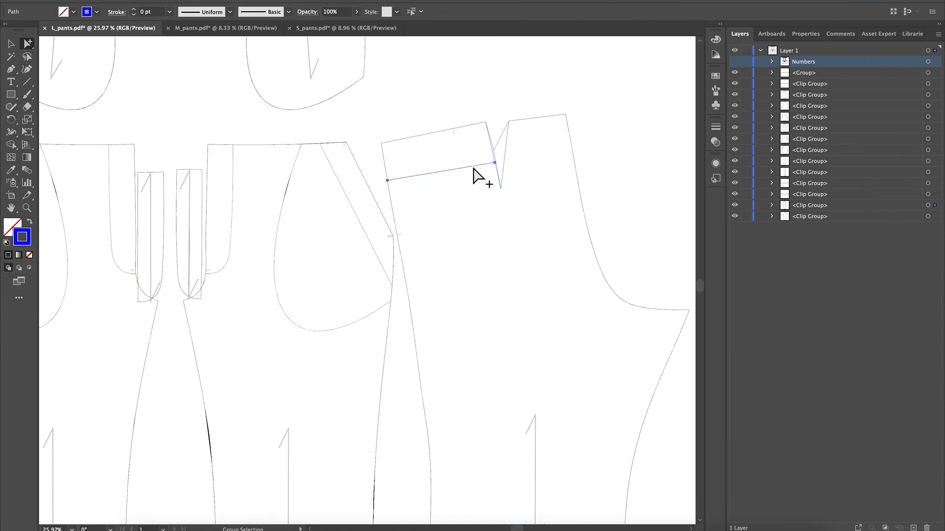
{"action": "left_click_drag", "start_coordinate": [494, 101], "coordinate": [501, 148]}
{"action": "key", "text": "Delete"}
{"action": "left_click", "coordinate": [495, 153]}
{"action": "key", "text": "Delete"}
Delete the extra slanted lines near the hems of all four leg pieces
{"action": "scroll", "coordinate": [502, 204], "scroll_direction": "down", "scroll_amount": 9}
{"action": "scroll", "coordinate": [504, 212], "scroll_direction": "down", "scroll_amount": 2}
{"action": "scroll", "coordinate": [504, 212], "scroll_direction": "down", "scroll_amount": 5}
{"action": "left_click", "coordinate": [372, 366]}
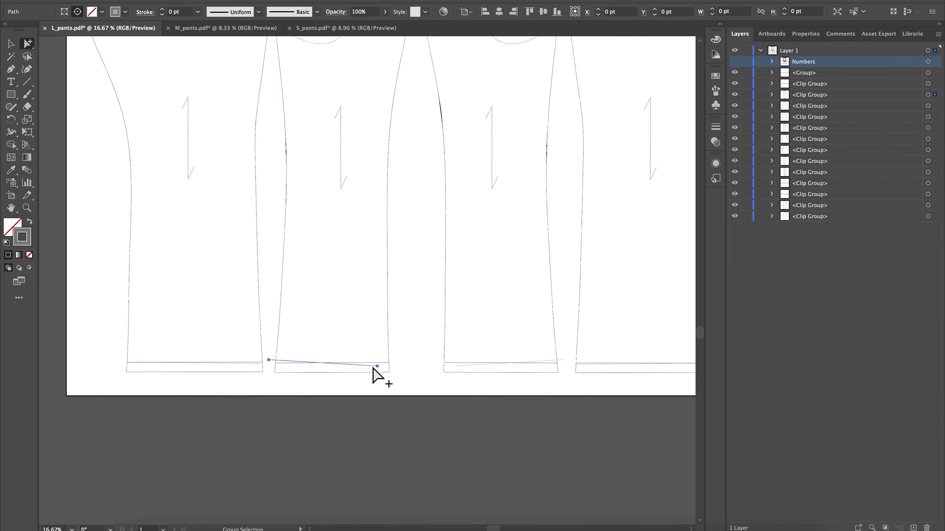
{"action": "left_click", "coordinate": [248, 363], "text": "shift"}
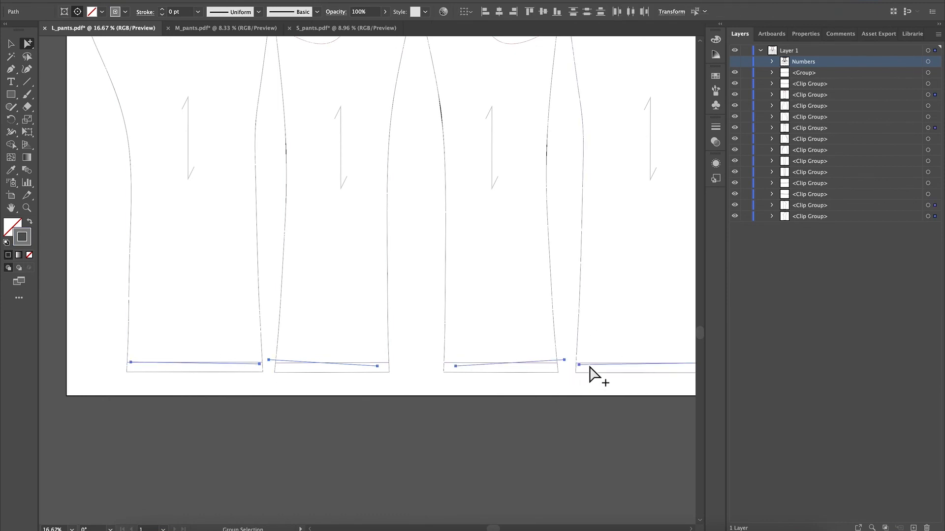
{"action": "key", "text": "Delete"}
Rename Layer 1 to L and collapse its contents
{"action": "scroll", "coordinate": [462, 196], "scroll_direction": "up", "scroll_amount": 4}
{"action": "key", "text": "super+minus"}
{"action": "scroll", "coordinate": [462, 197], "scroll_direction": "up", "scroll_amount": 8}
{"action": "scroll", "coordinate": [460, 194], "scroll_direction": "down", "scroll_amount": 1}
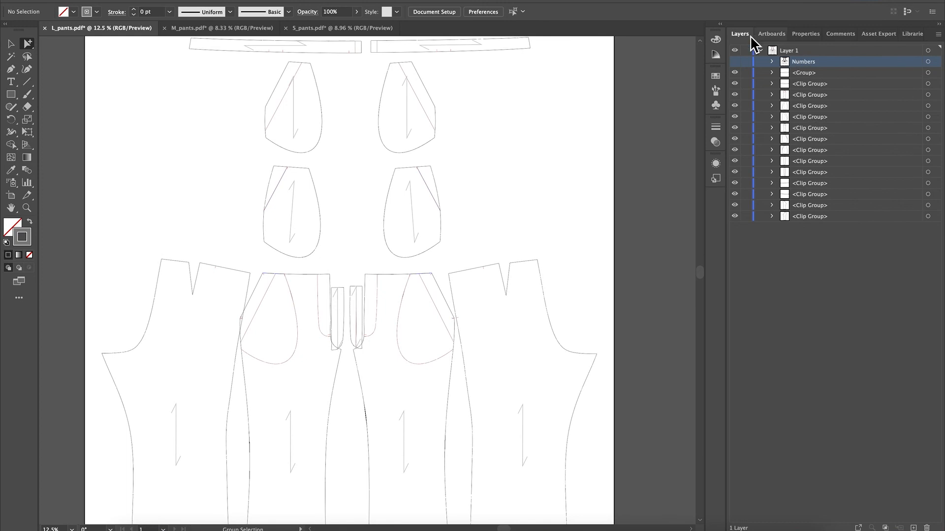
{"action": "double_click", "coordinate": [792, 52]}
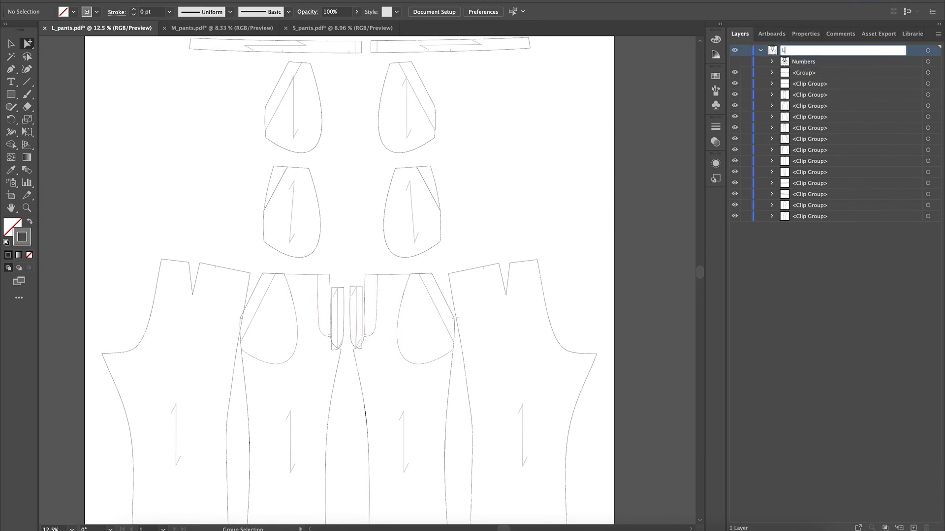
{"action": "key", "text": "Return"}
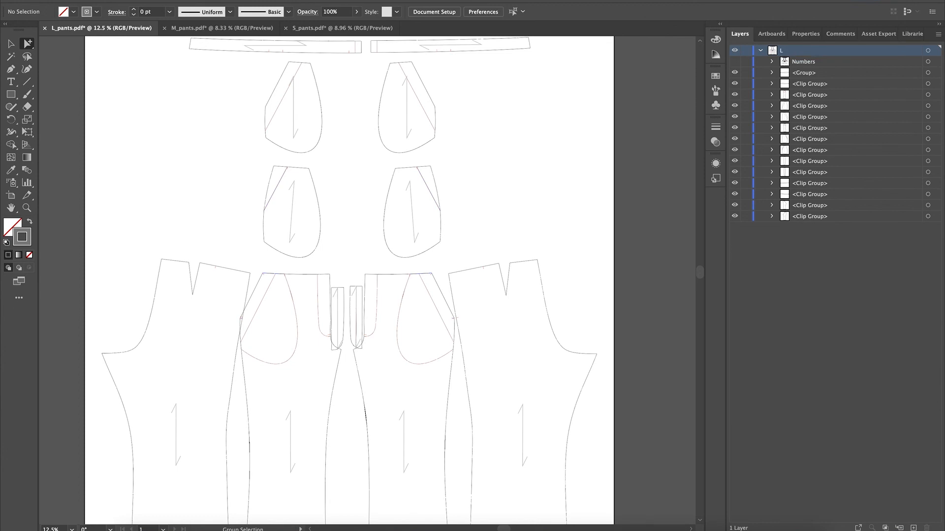
{"action": "left_click", "coordinate": [763, 52]}
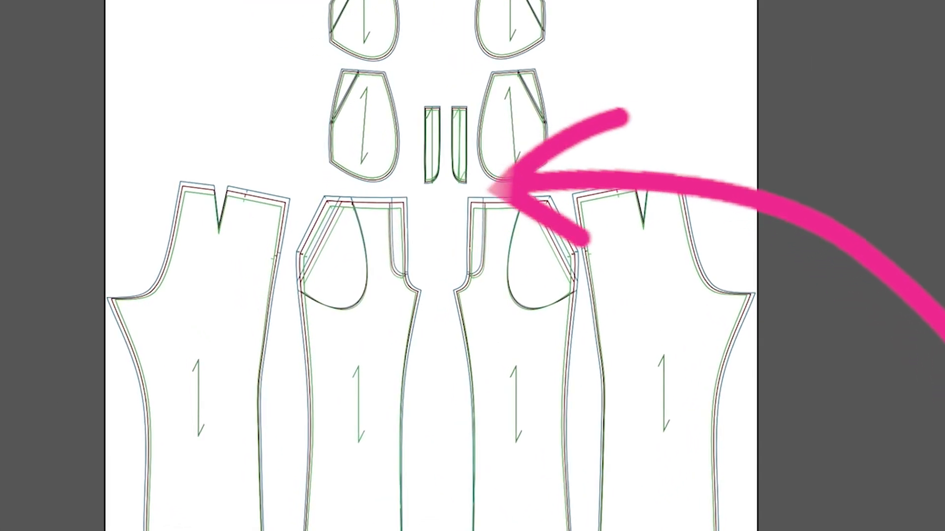